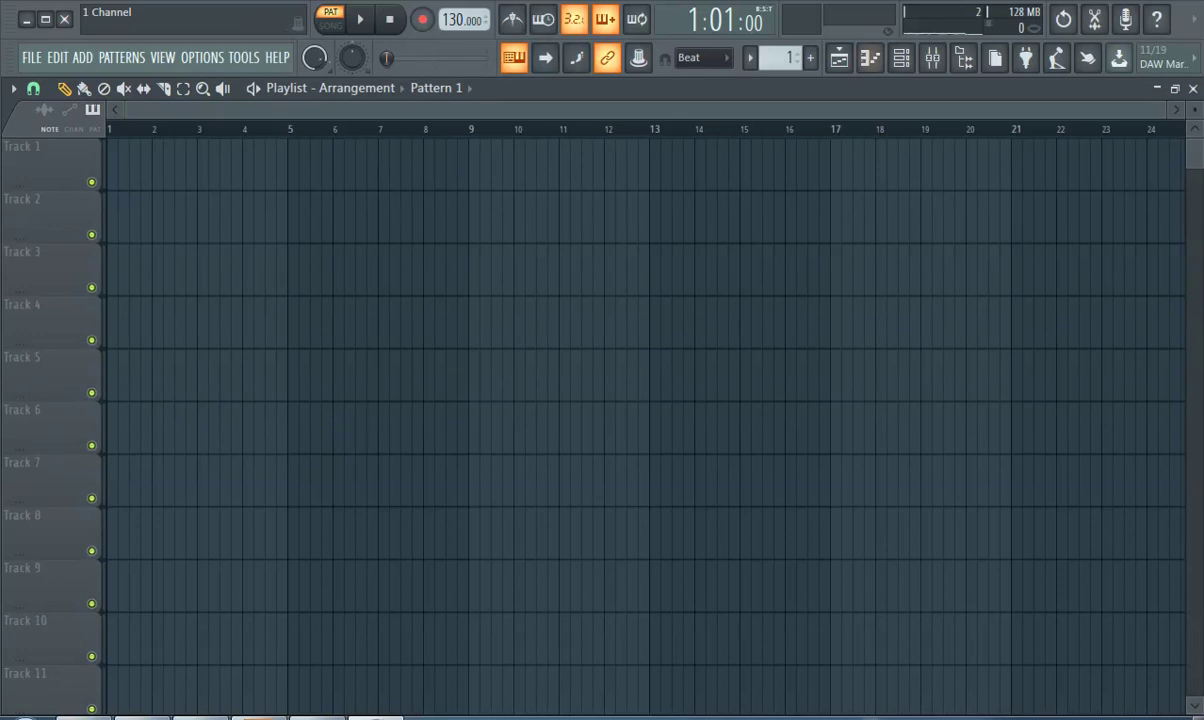
- Show the channel rack widened to display more steps and add a GMS synthesizer channel
left_click(901, 58)
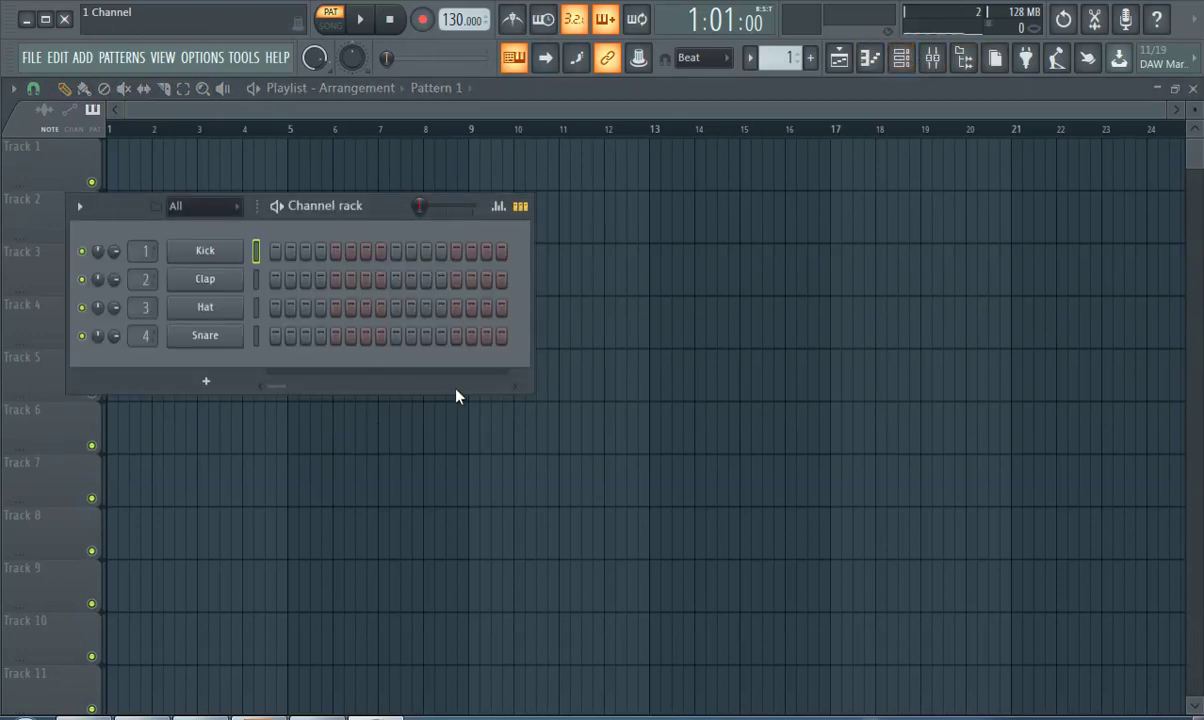
left_click_drag(525, 390, 890, 395)
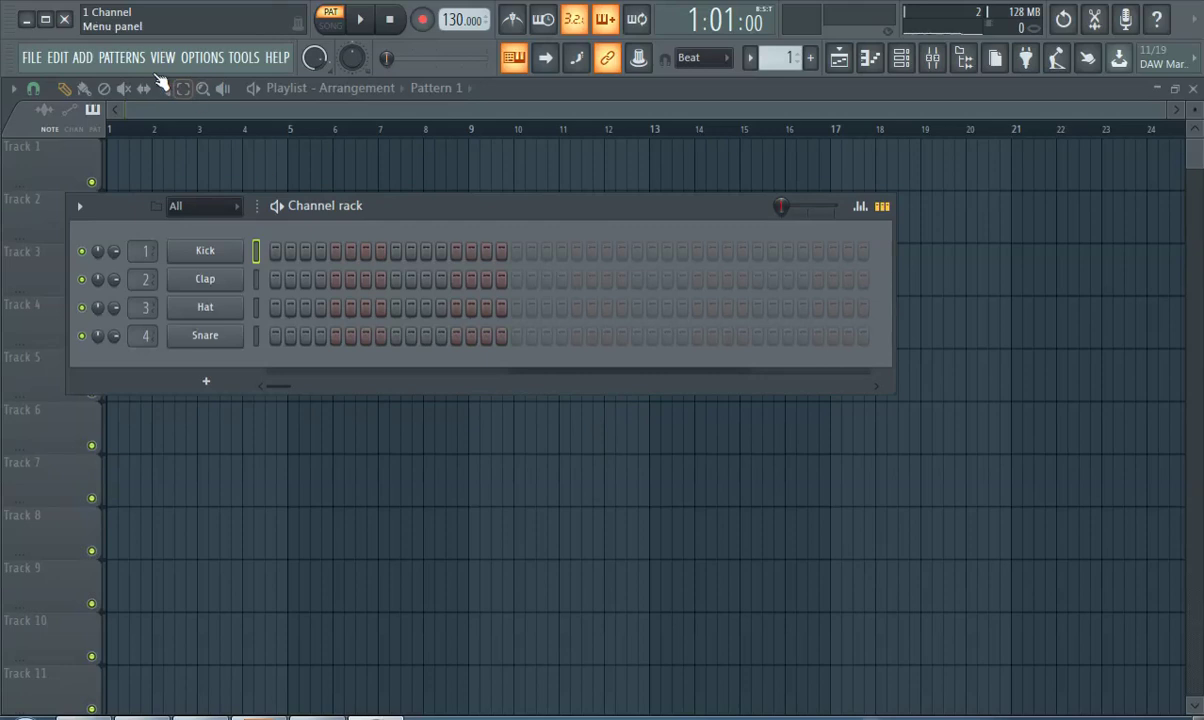
left_click(82, 57)
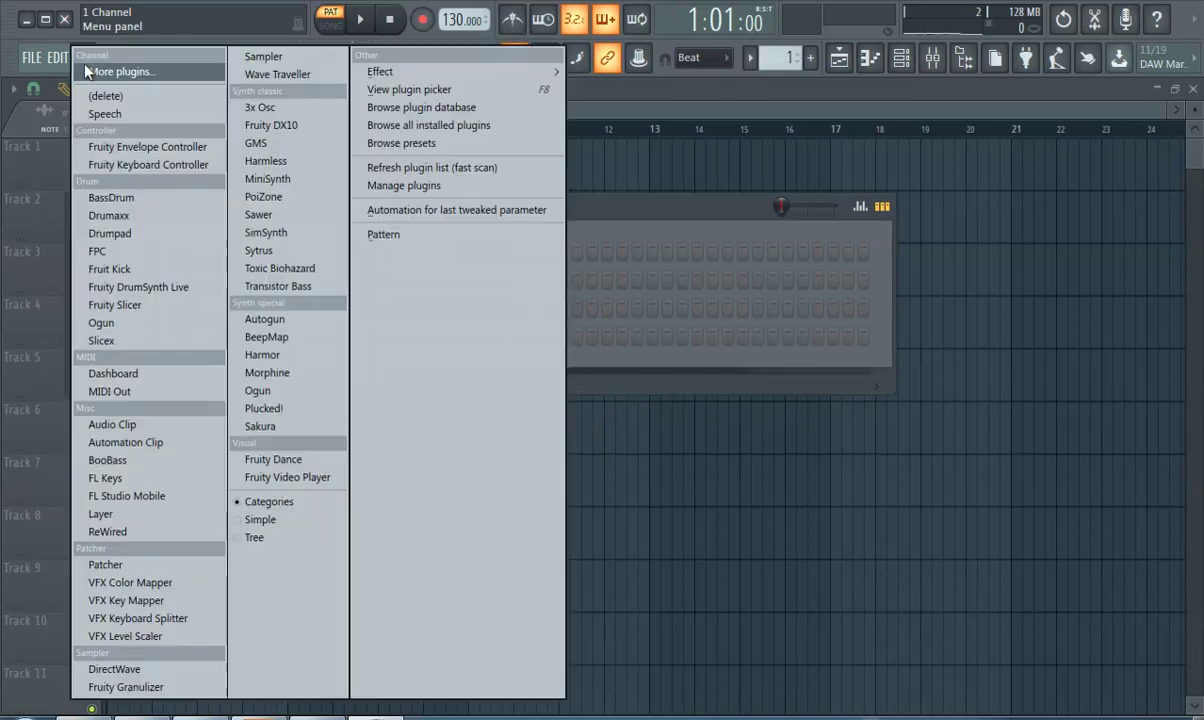
left_click(257, 145)
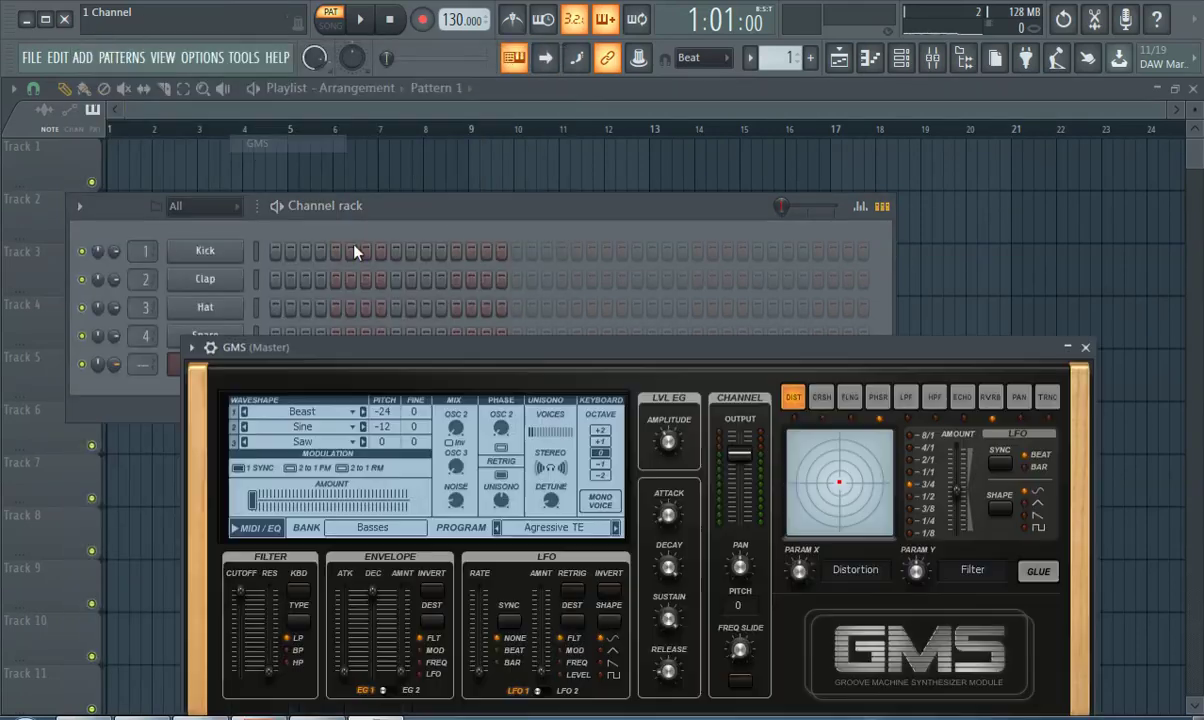
- Load the Pad 7 MC preset from the Pads & Textures bank of the GMS presets library
left_click(394, 537)
left_click(510, 505)
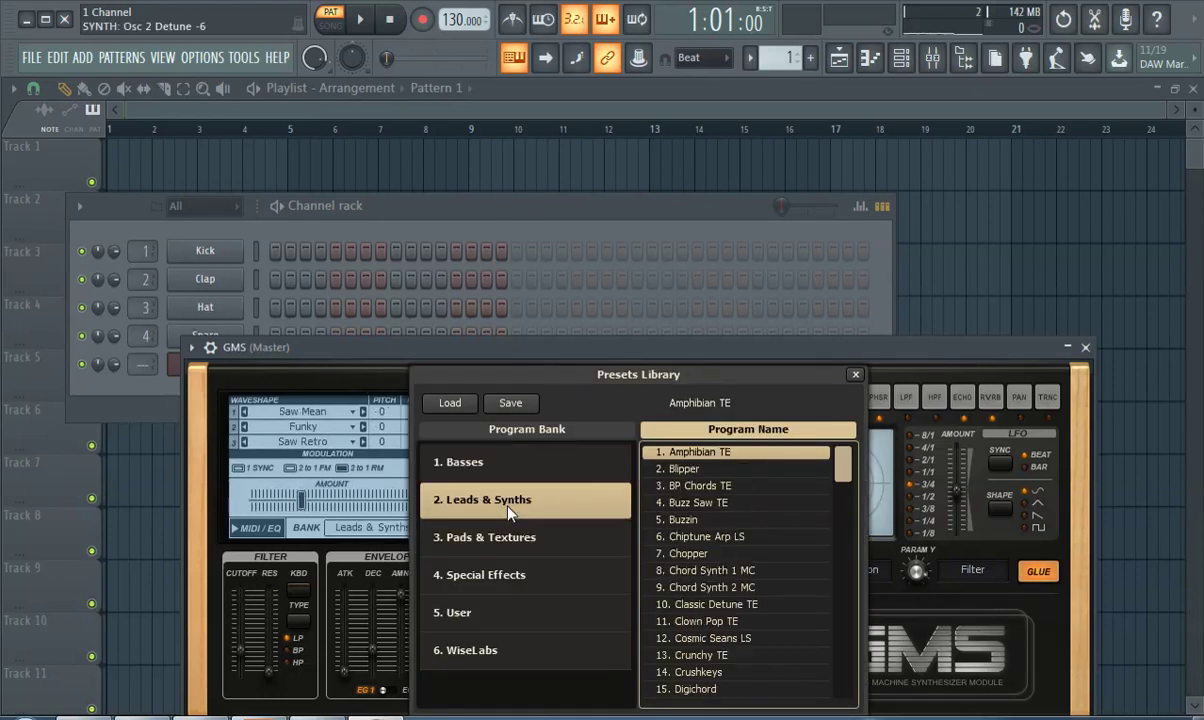
left_click(571, 590)
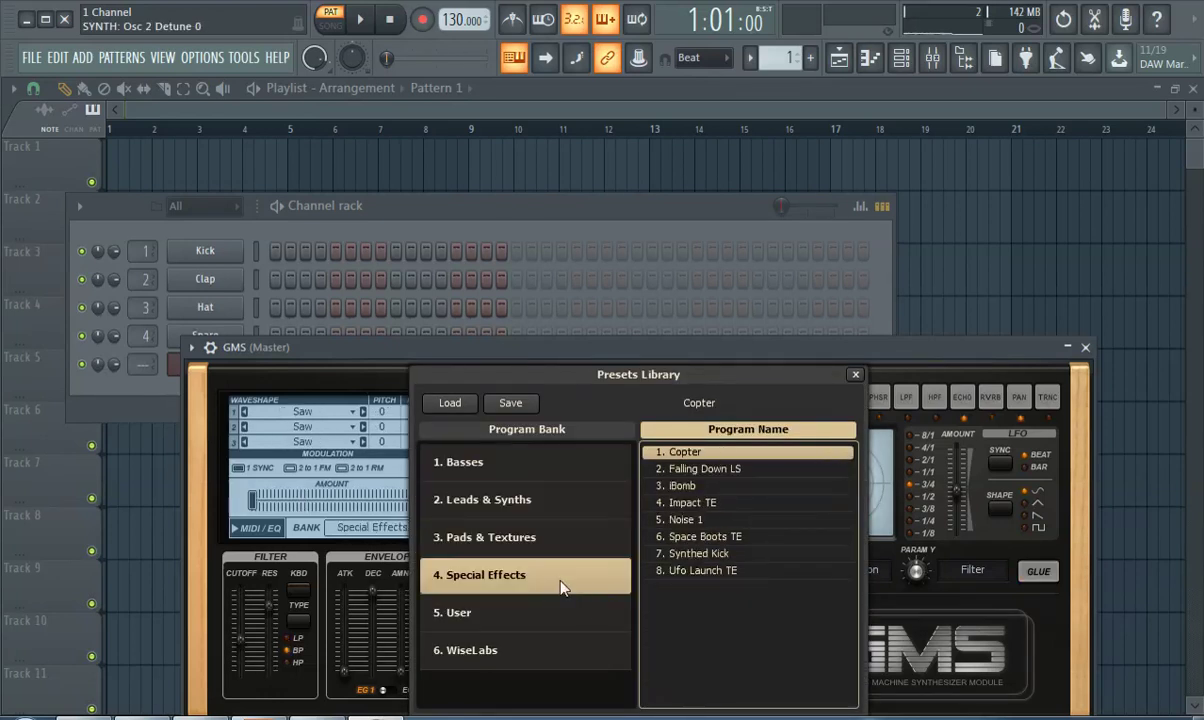
left_click(537, 537)
scroll(710, 600, "down", 2)
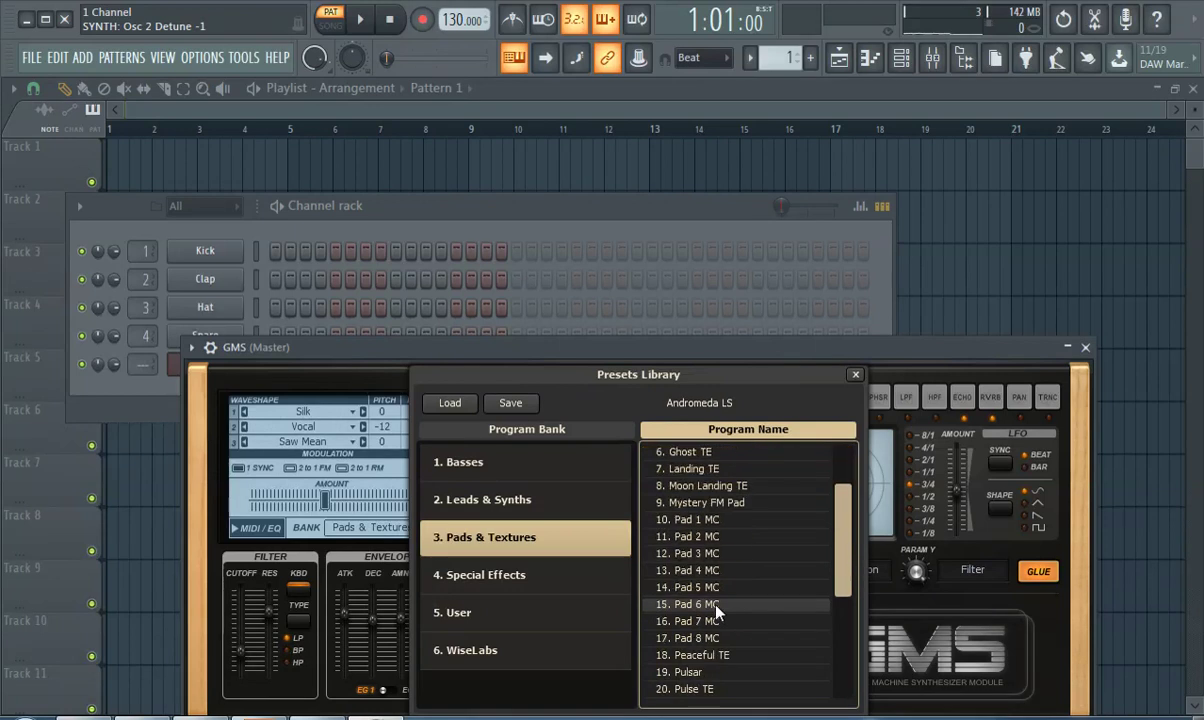
double_click(716, 612)
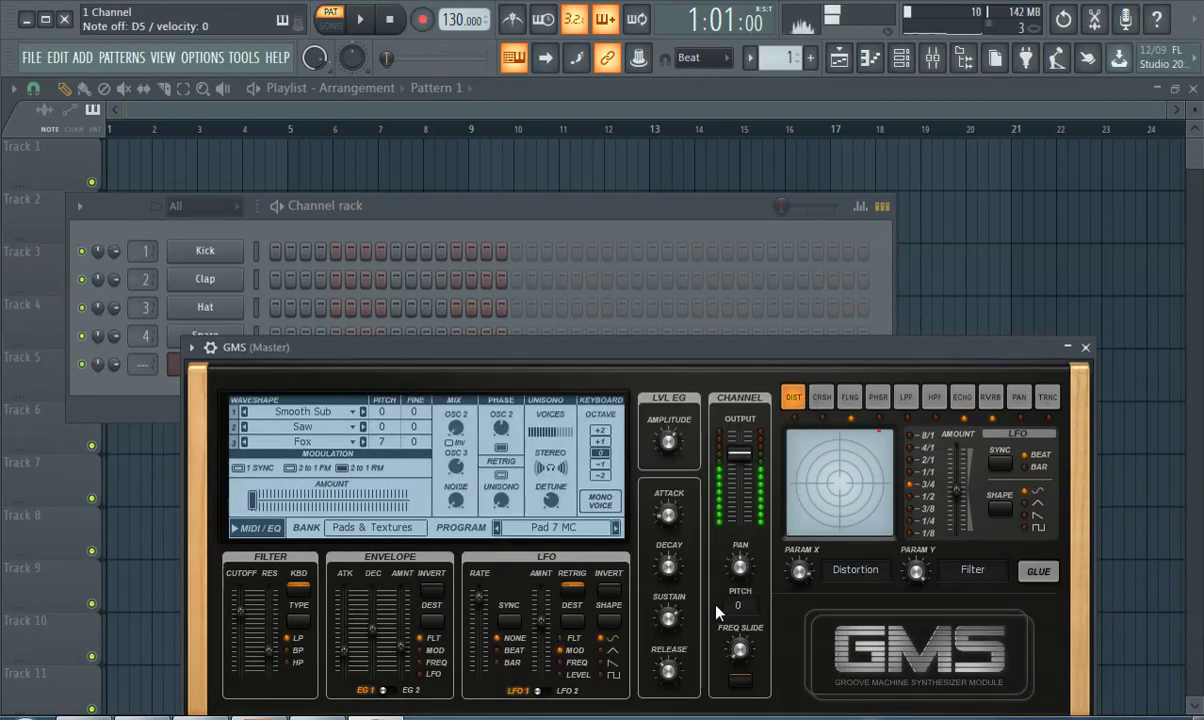
- Audition the following Pads & Textures presets in GMS and settle on Retro Fifth
left_click(616, 529)
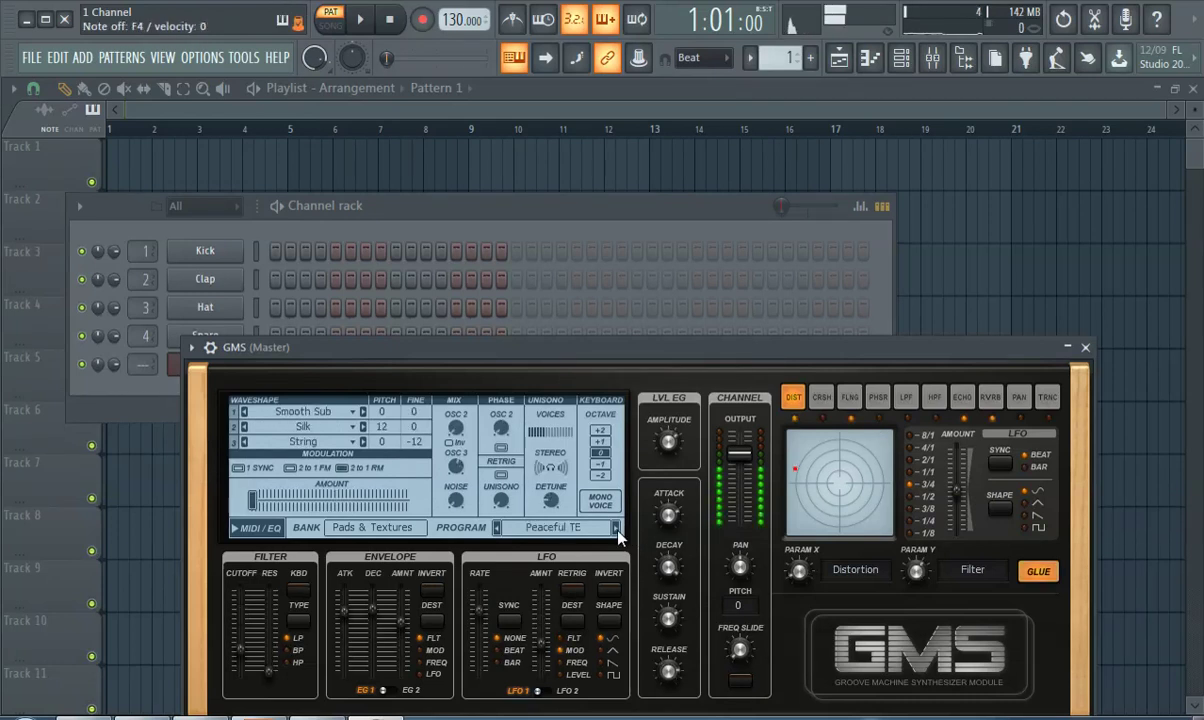
left_click(616, 528)
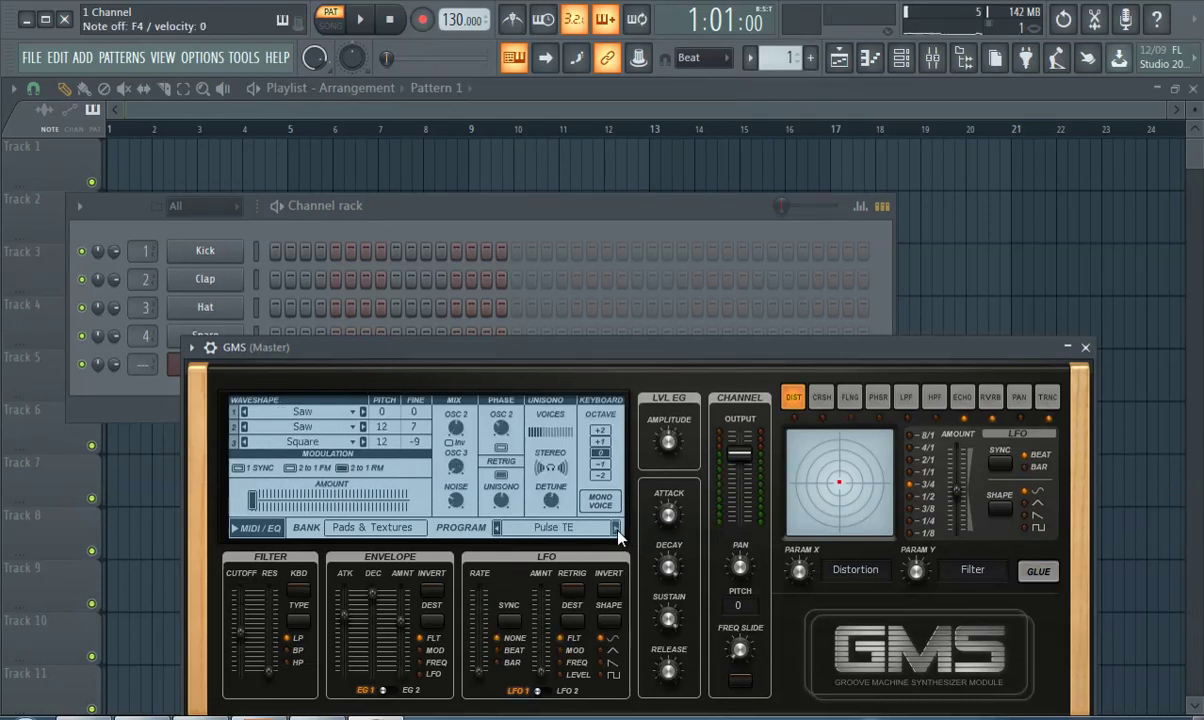
left_click(616, 528)
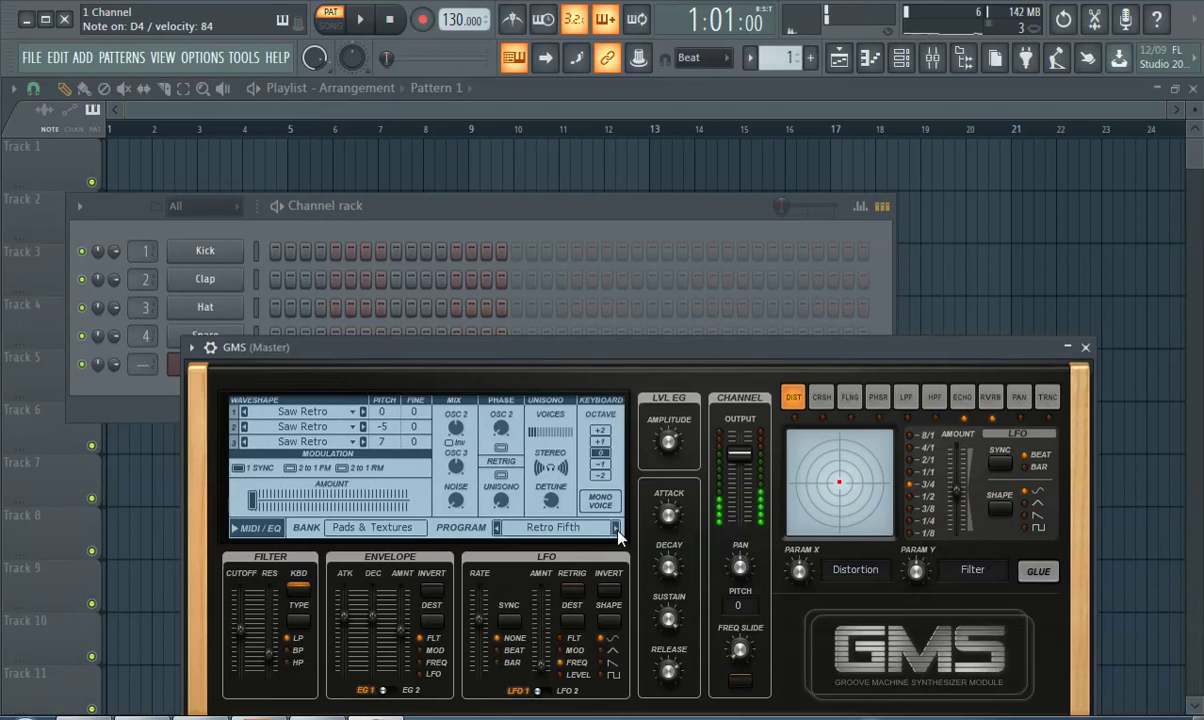
left_click(616, 528)
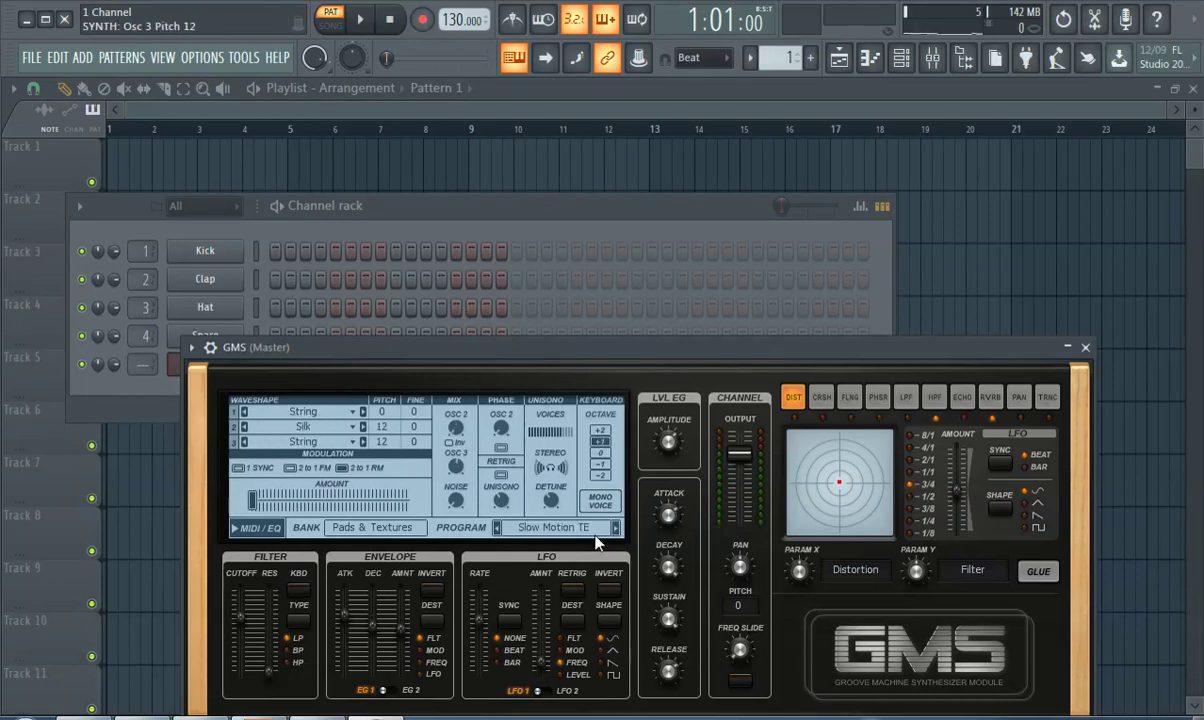
left_click(508, 532)
left_click(395, 361)
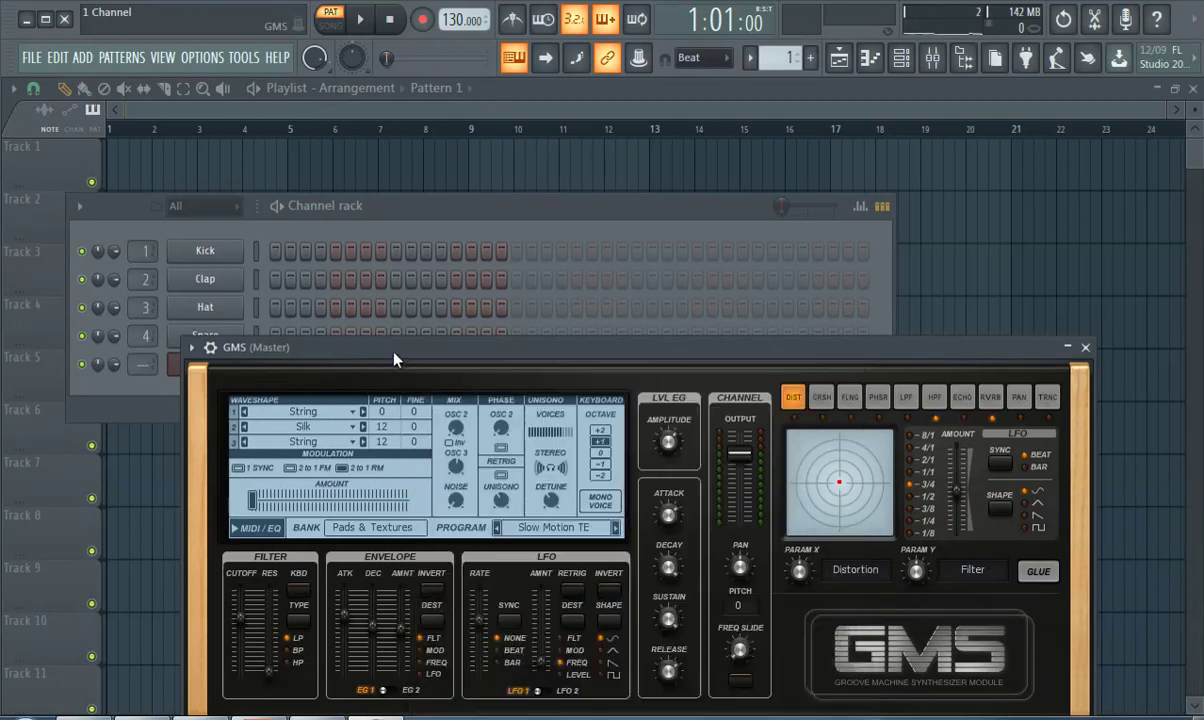
left_click(497, 528)
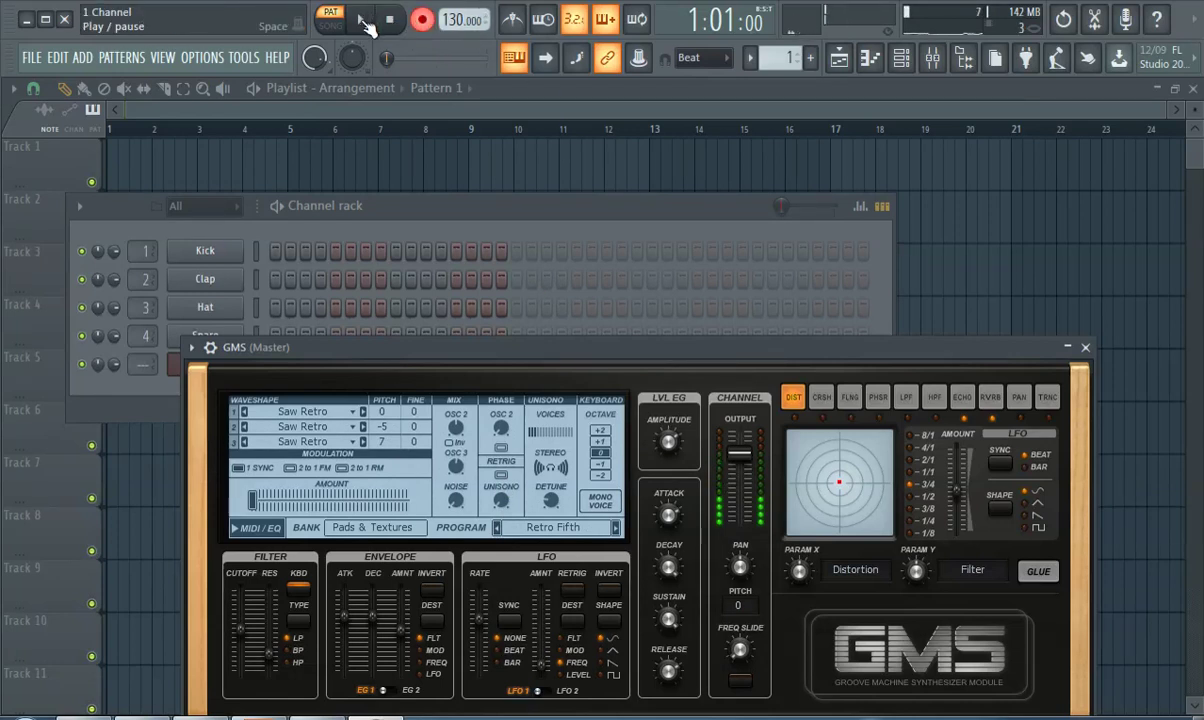
- Record a GMS melody into Pattern 1 and place the pattern at bar 1 of Track 1 for song playback
left_click(475, 197)
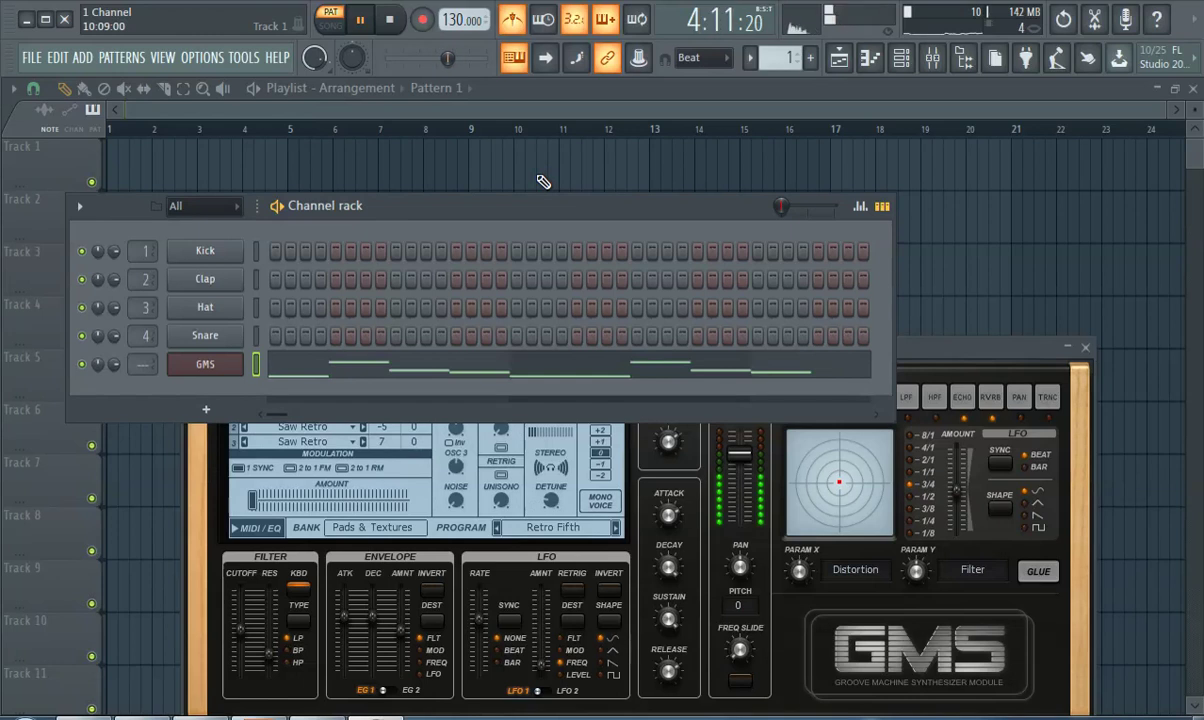
left_click(188, 123)
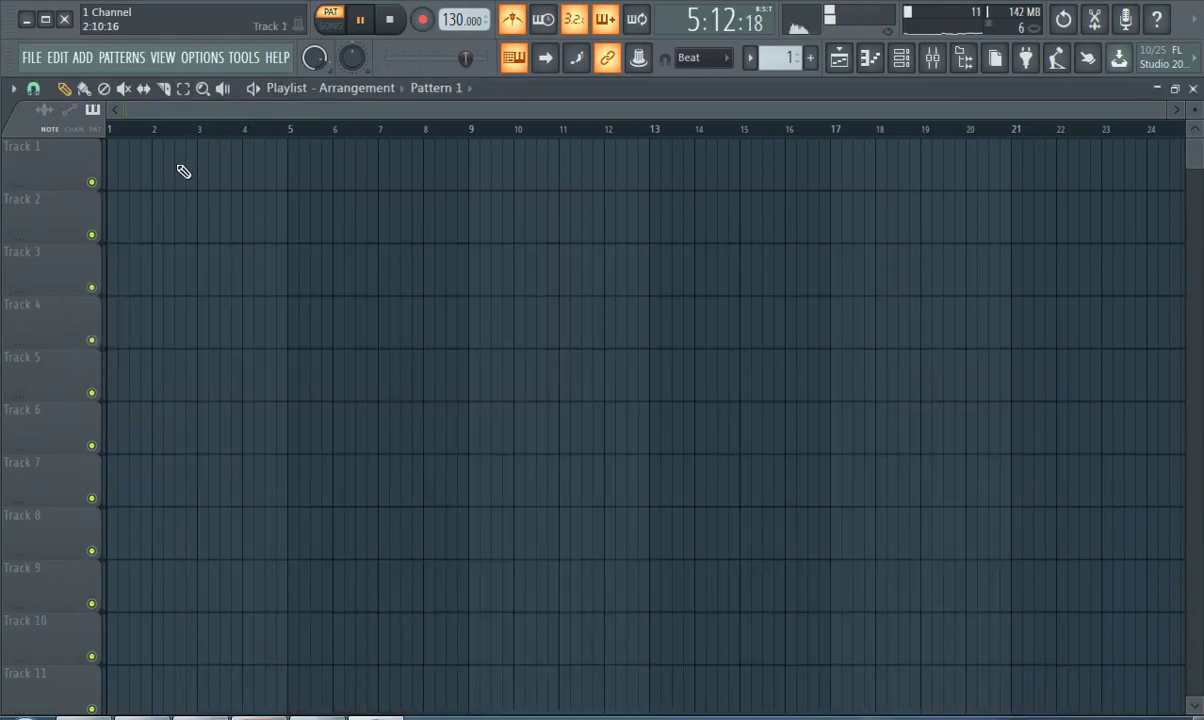
left_click(810, 57)
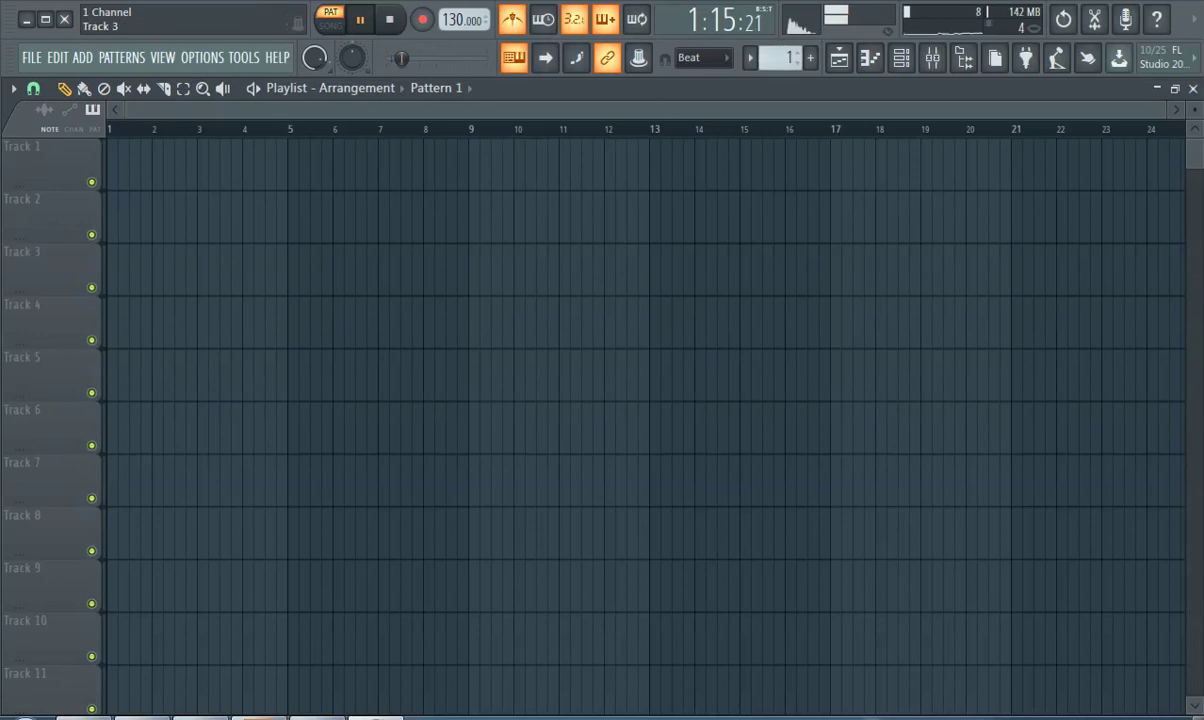
left_click_drag(183, 175, 133, 146)
key("l")
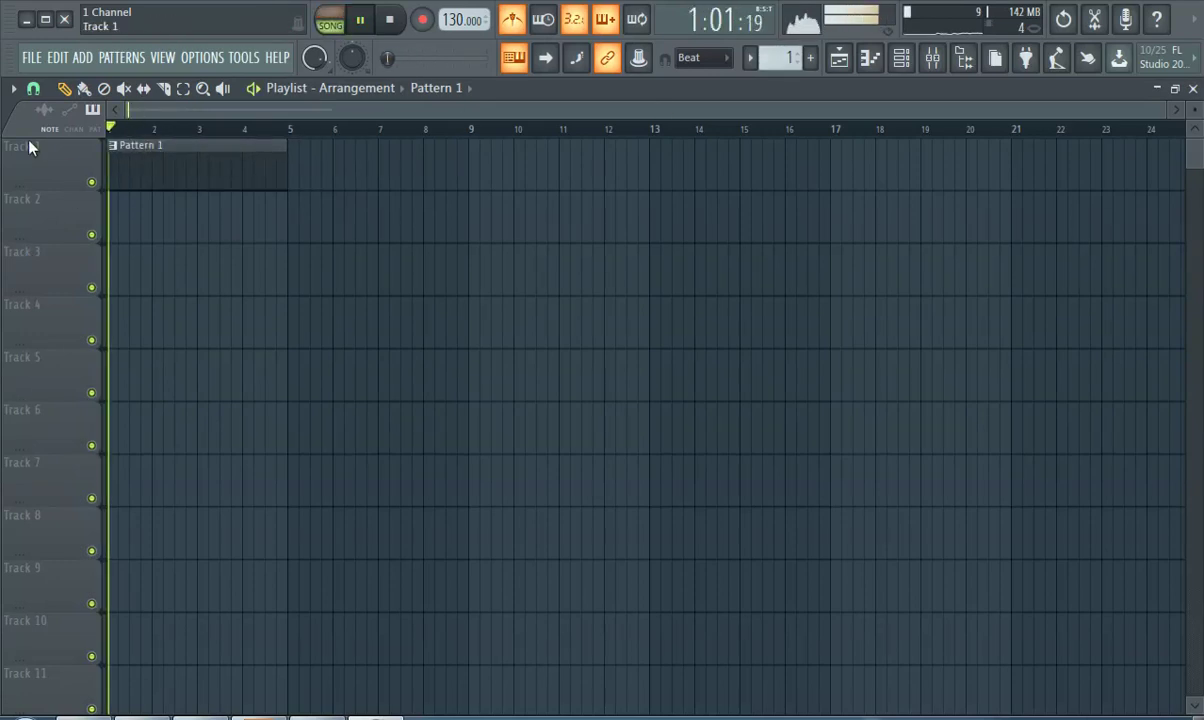
left_click(839, 58)
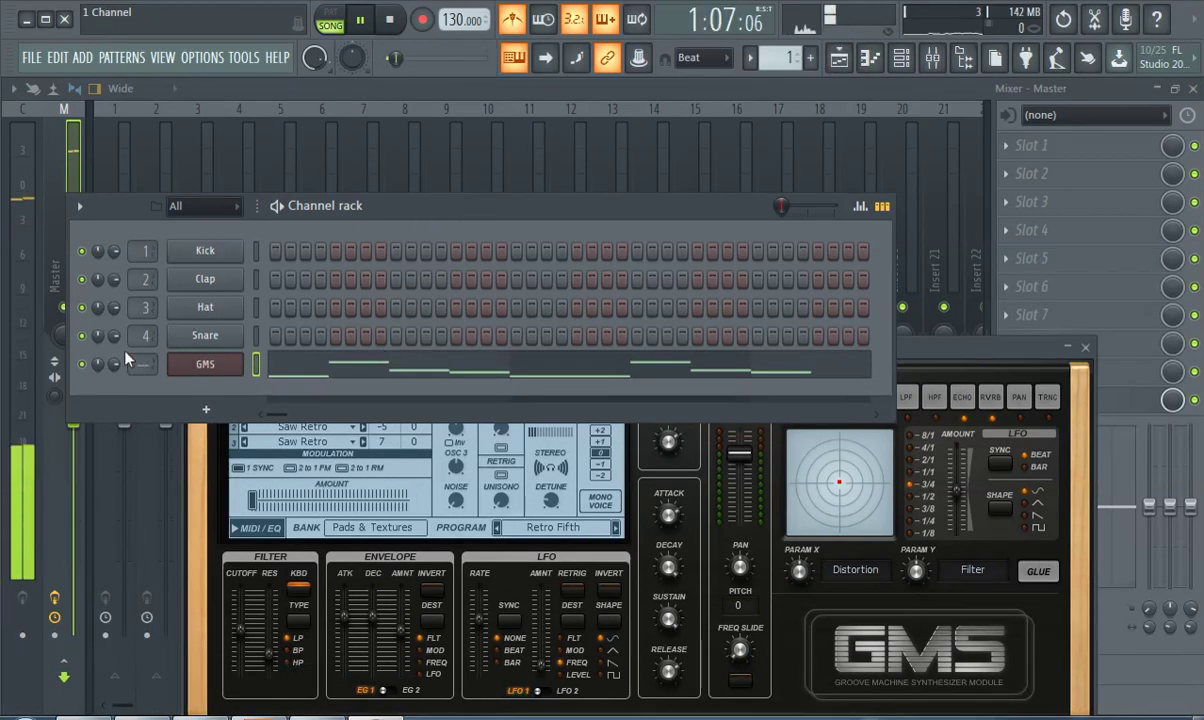
left_click(900, 58)
left_click(900, 58)
left_click(871, 58)
left_click(871, 60)
left_click(840, 58)
left_click(840, 58)
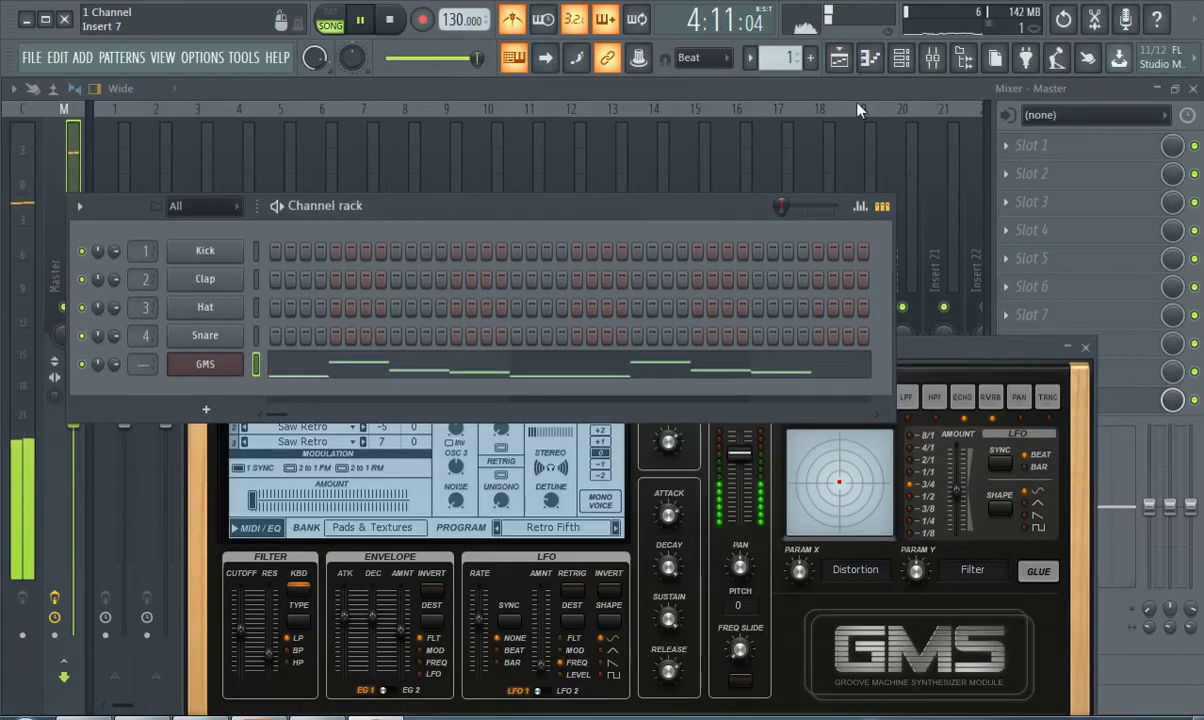
- Extend the Pattern 1 clip on Track 1 of the playlist to the start of bar 9
left_click(840, 58)
left_click_drag(283, 167, 470, 245)
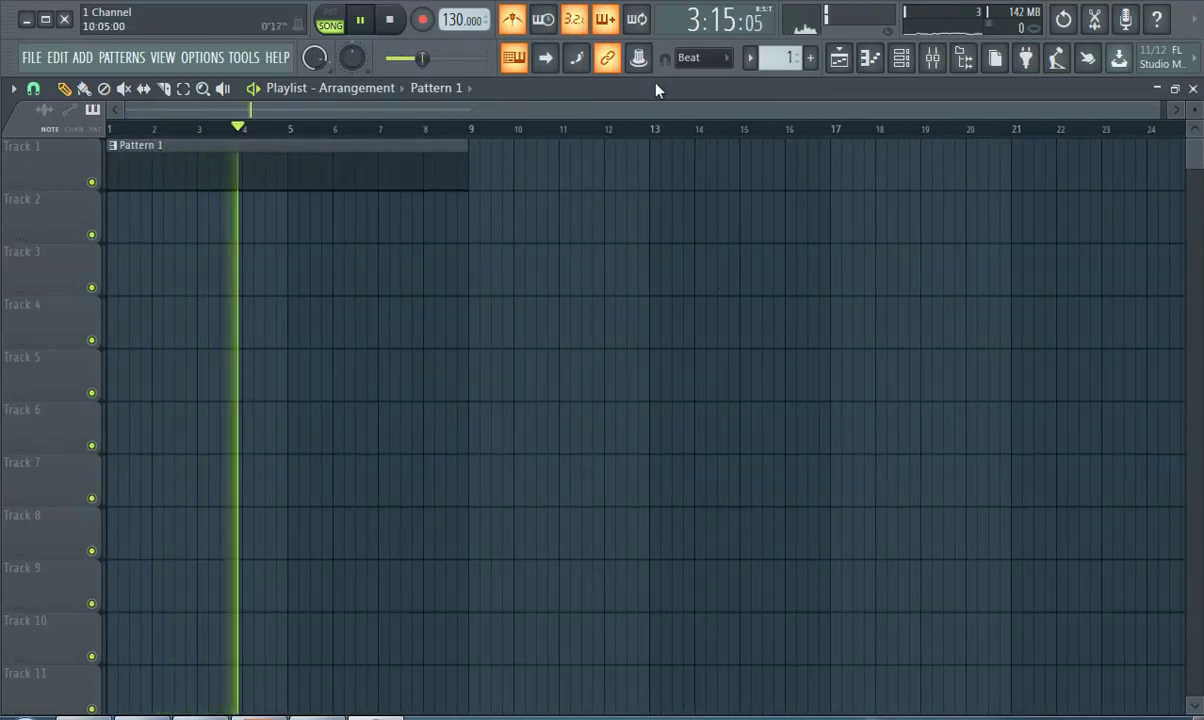
scroll(783, 58, "up", 1)
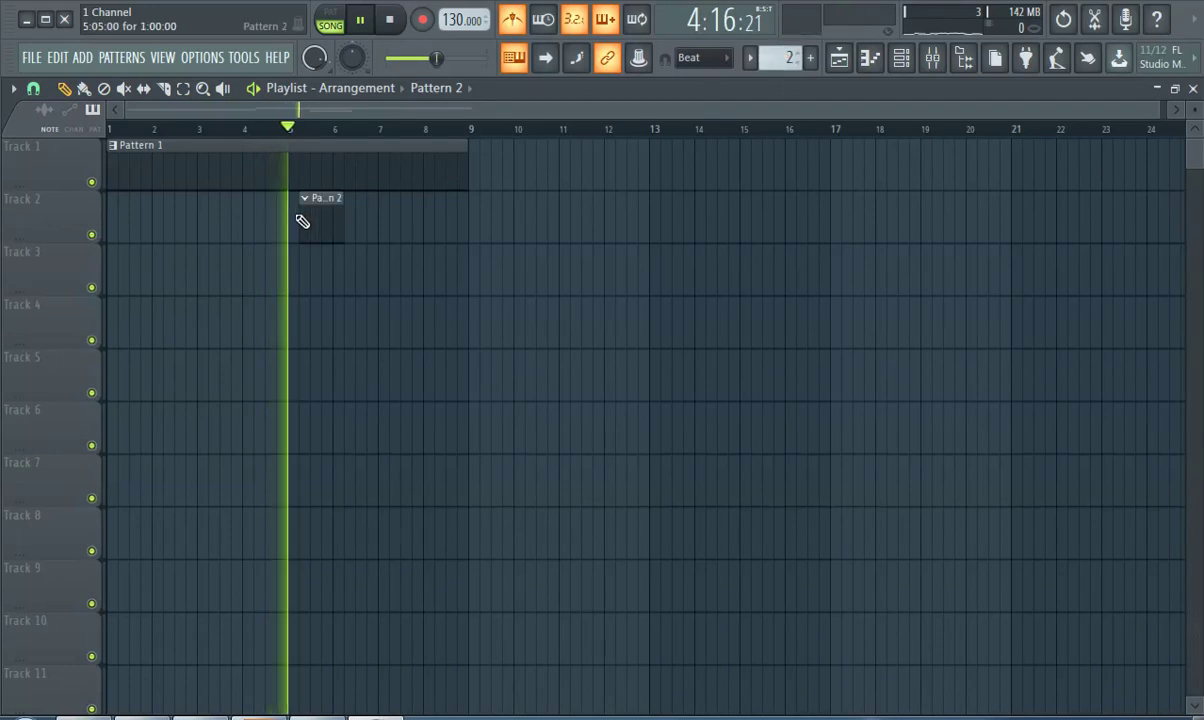
scroll(778, 57, "down", 1)
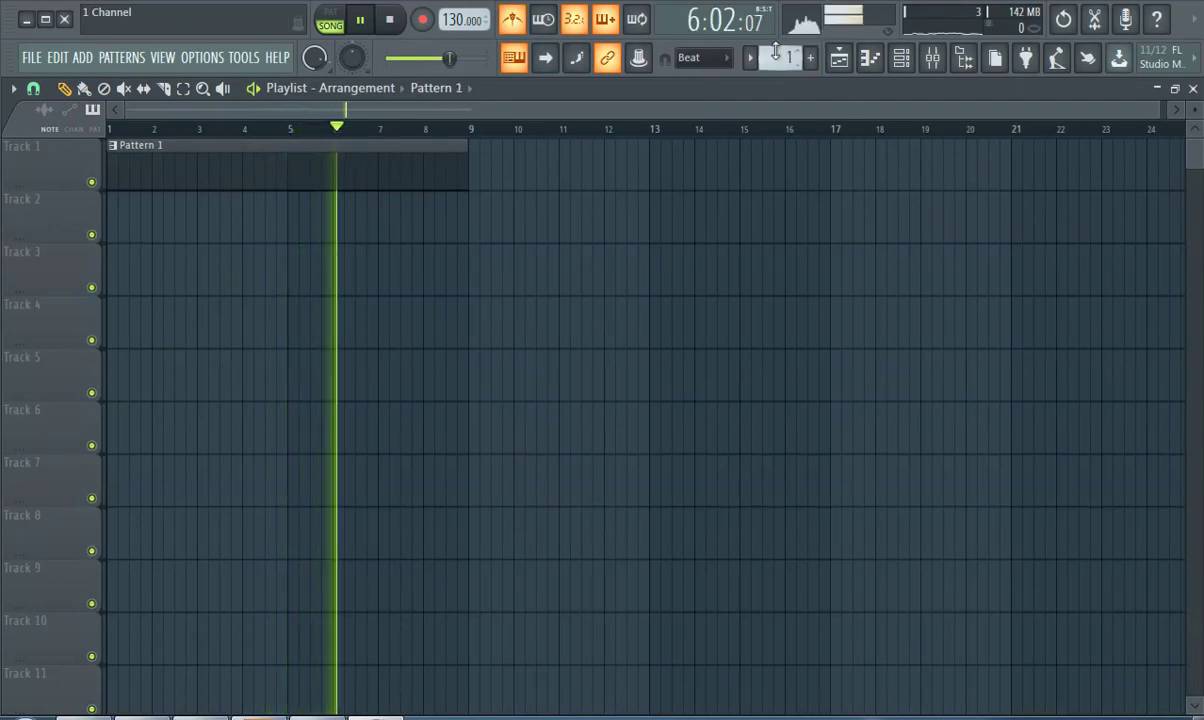
- Replace the blank clip on Track 1 with a newly placed Pattern 1 clip starting at bar 1
left_click_drag(192, 238, 122, 248)
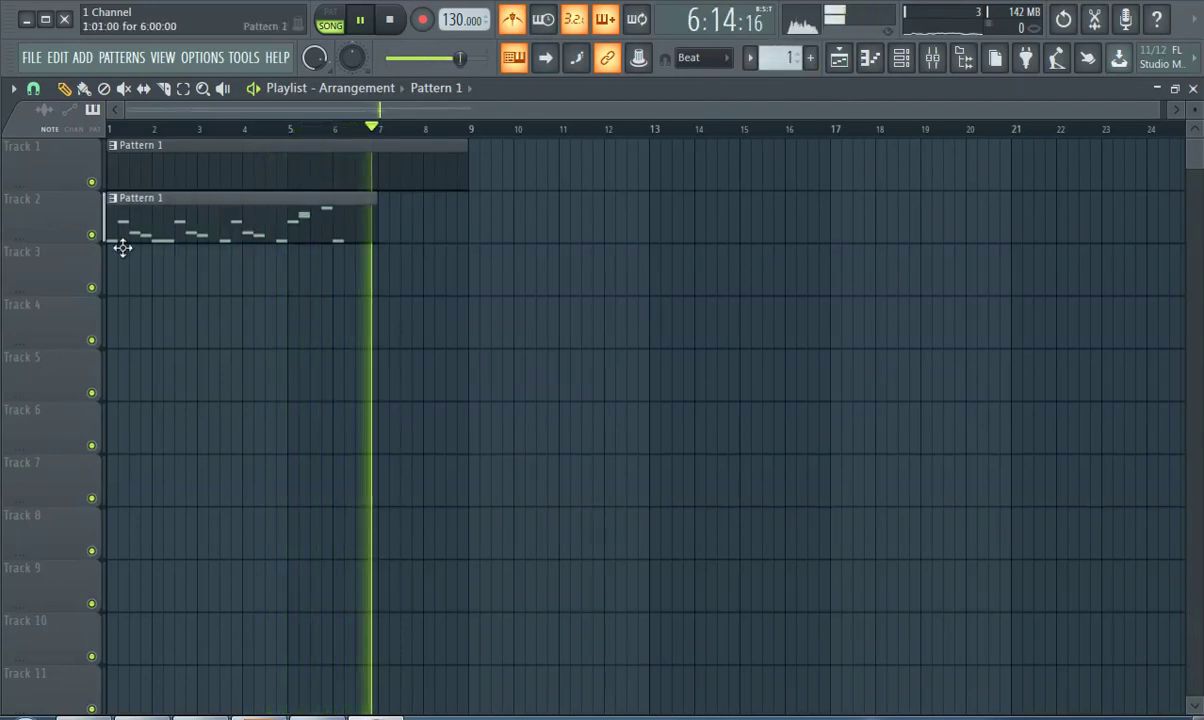
right_click(161, 170)
left_click_drag(160, 205, 158, 152)
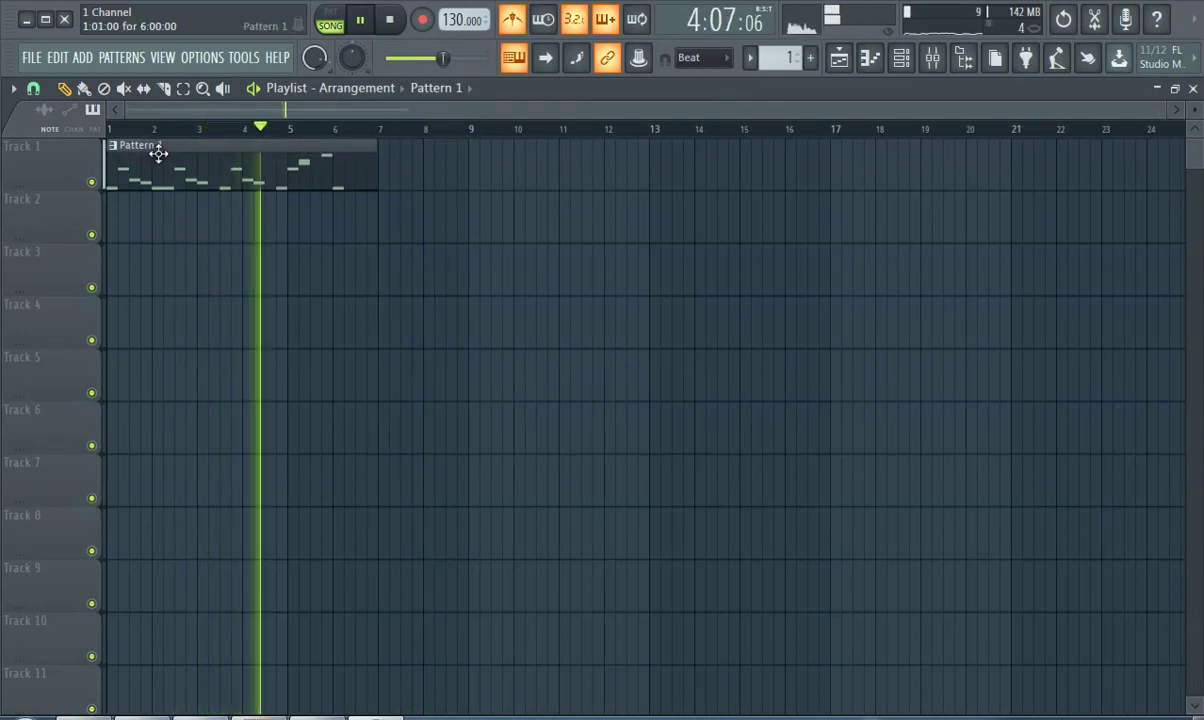
- Examine the recorded GMS melody of Pattern 1 in the piano roll
double_click(159, 153)
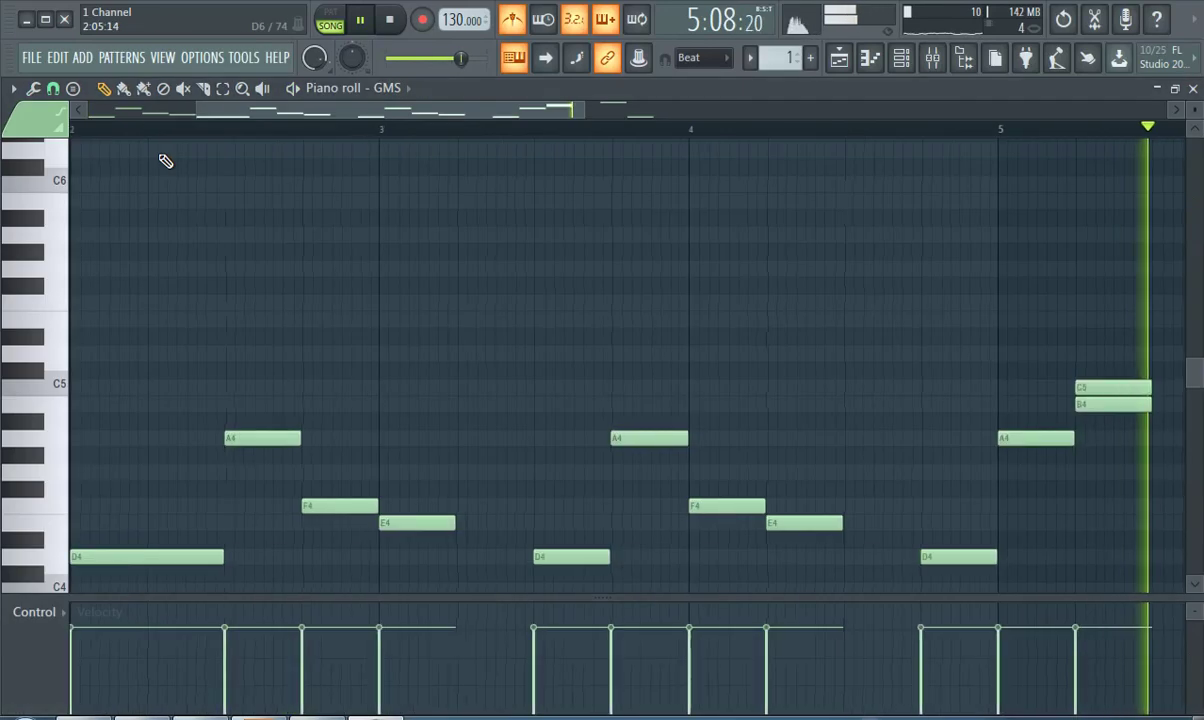
left_click_drag(578, 115, 339, 161)
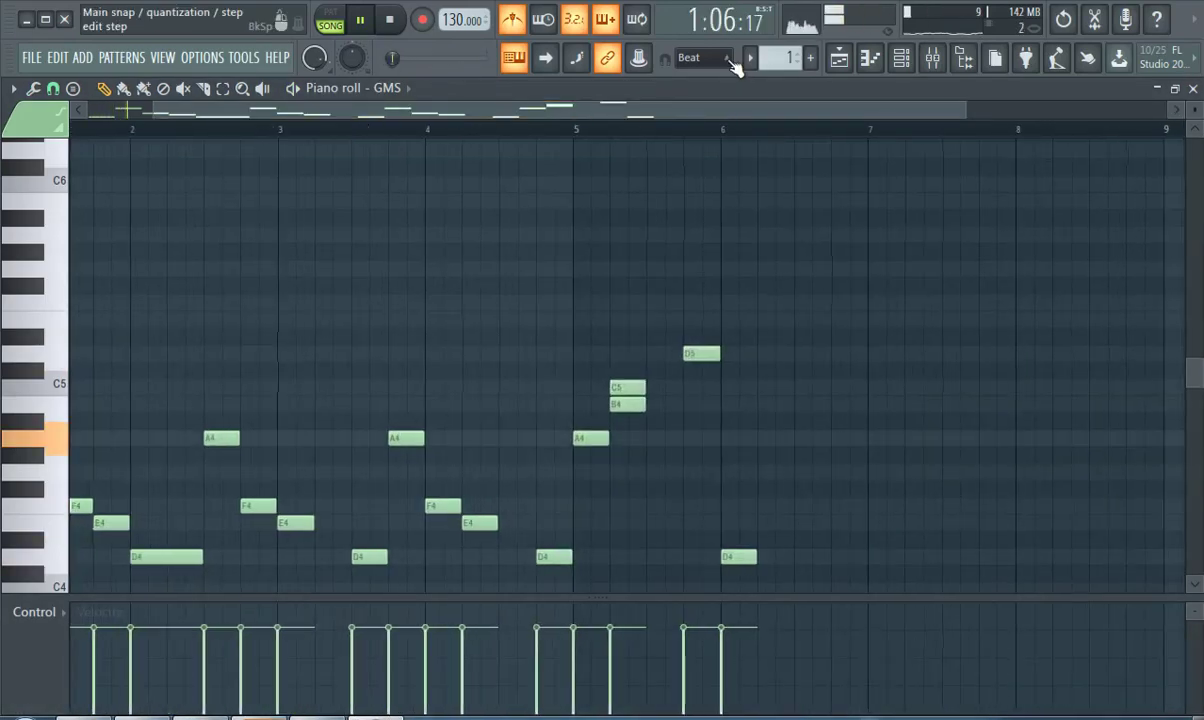
- Delete the Pattern 1 clip from Track 1 of the playlist and switch to pattern 2
left_click(838, 57)
right_click(245, 150)
left_click(811, 58)
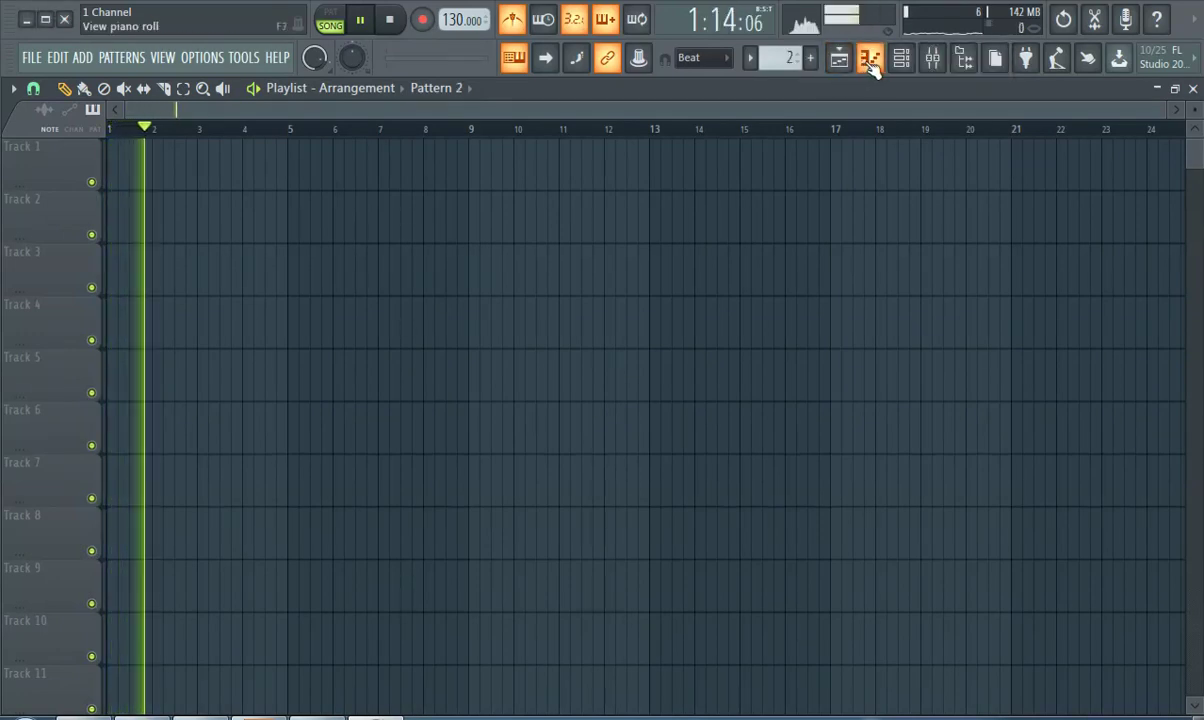
- Open the GMS channel's synth and audition its Pads & Textures presets from Slow Motion TE through Texture 6 MC
left_click(901, 58)
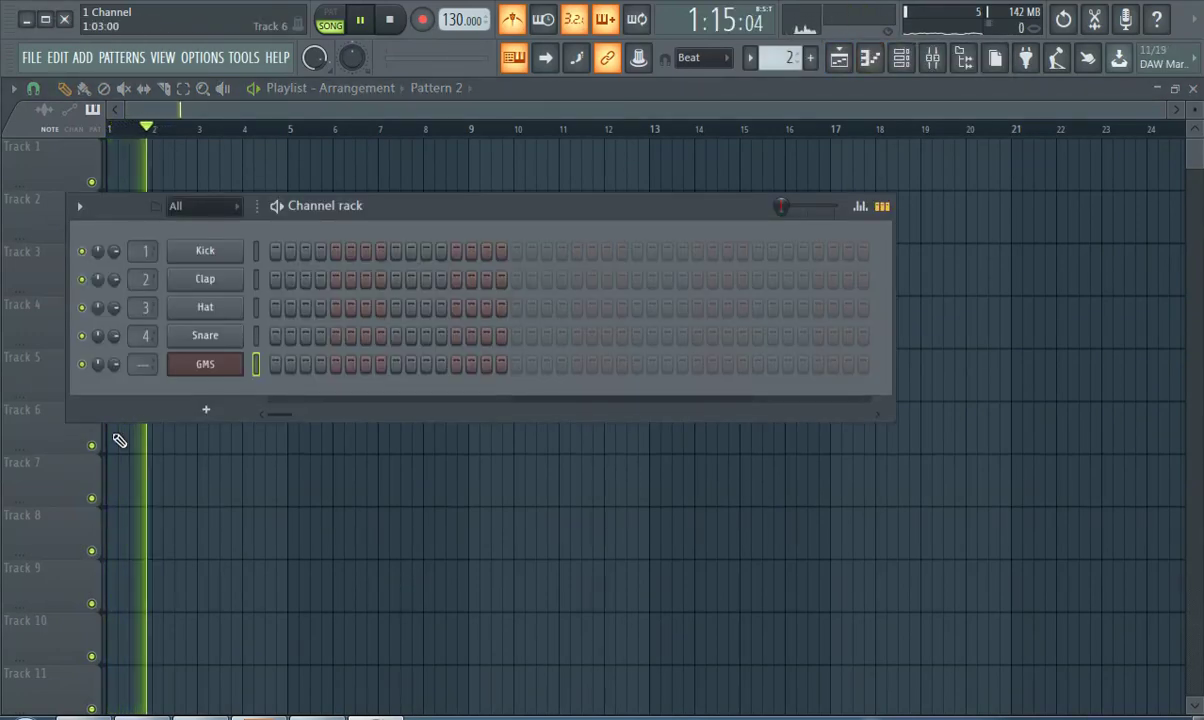
left_click(203, 364)
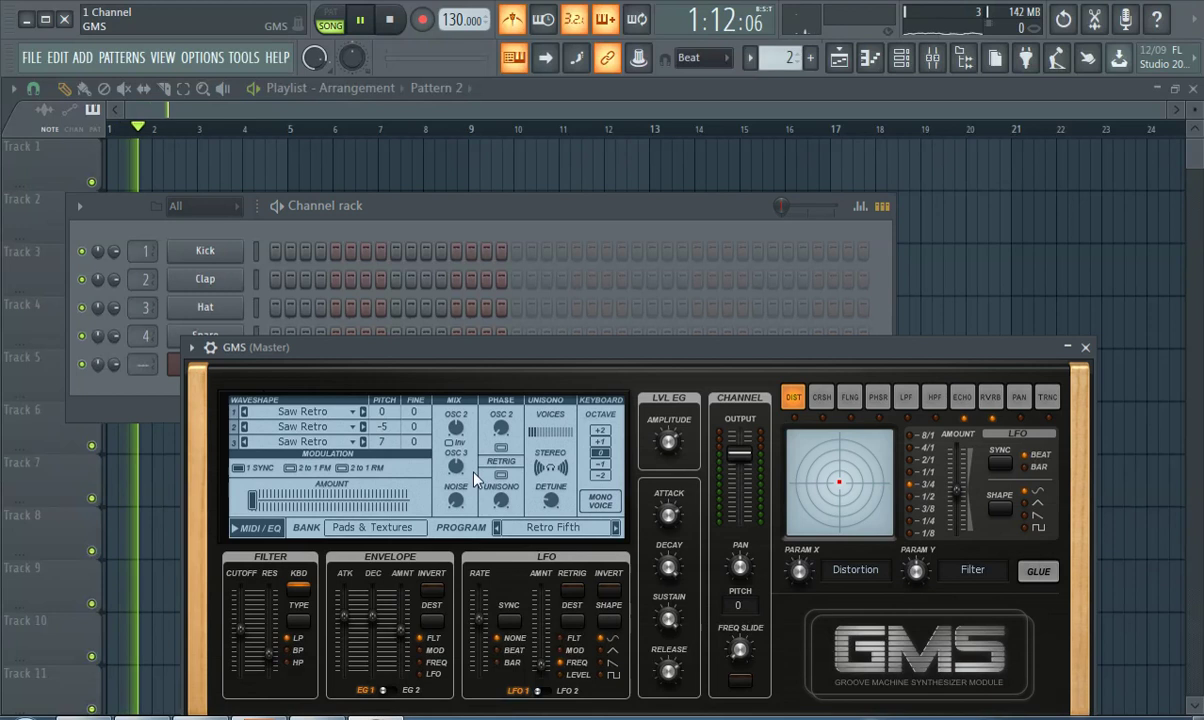
left_click(613, 531)
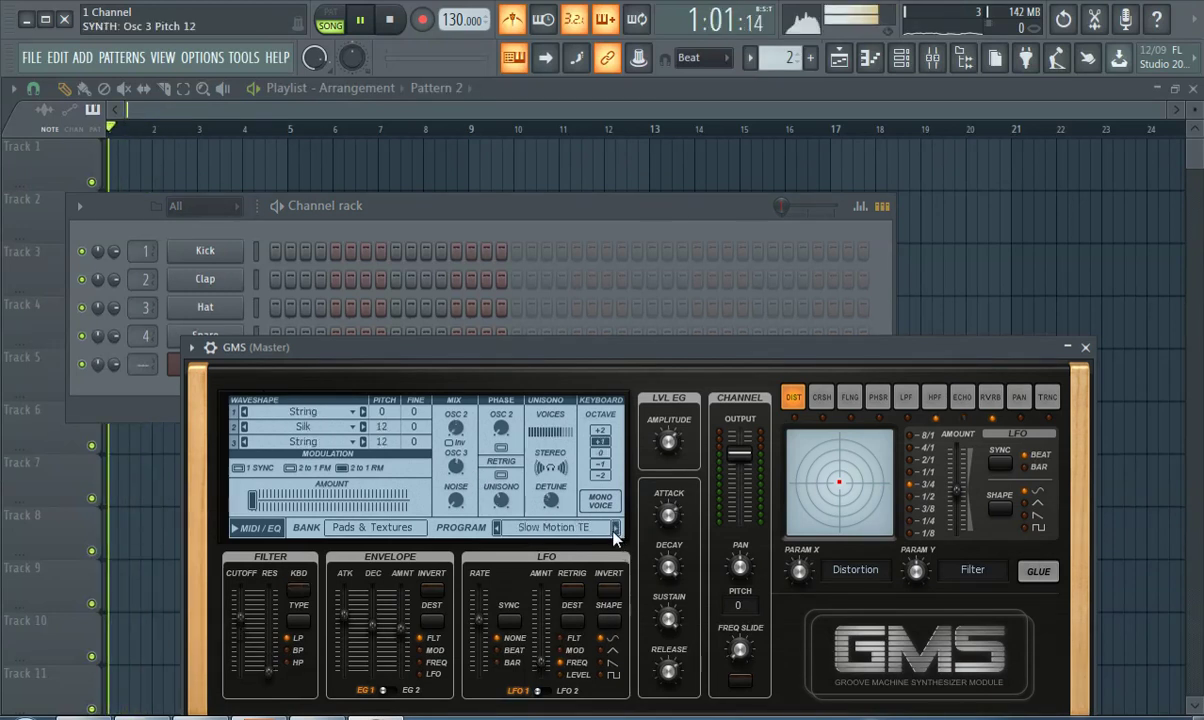
left_click(615, 530)
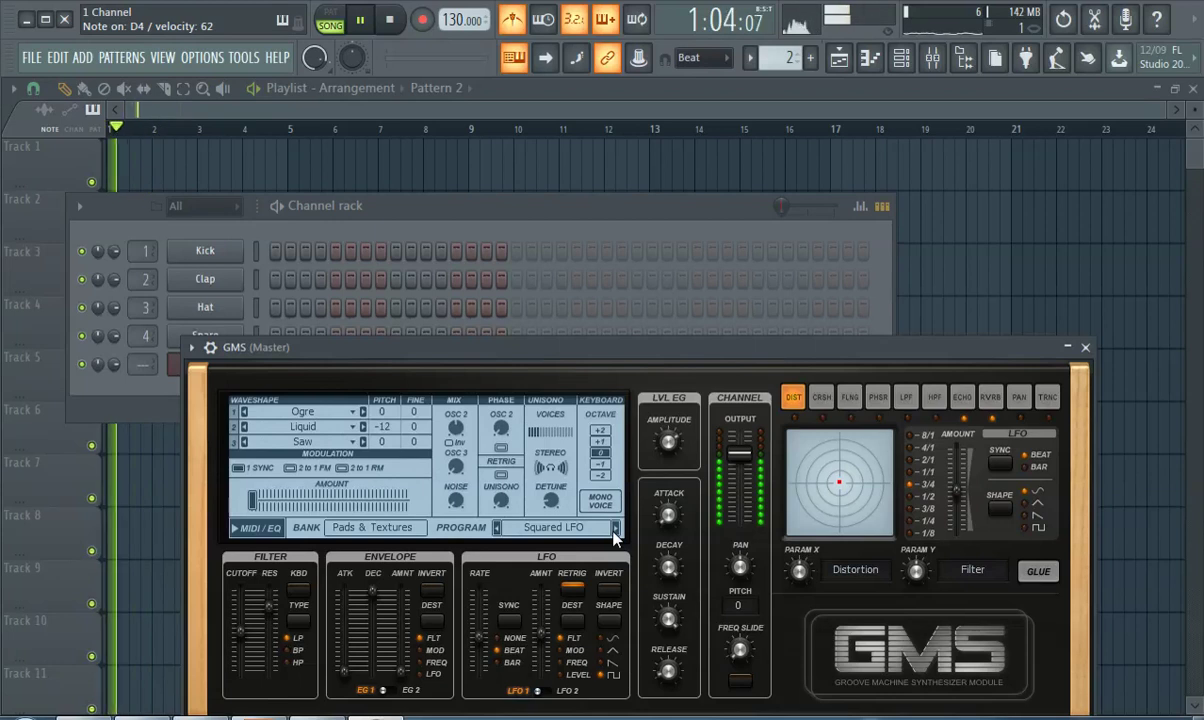
left_click(615, 529)
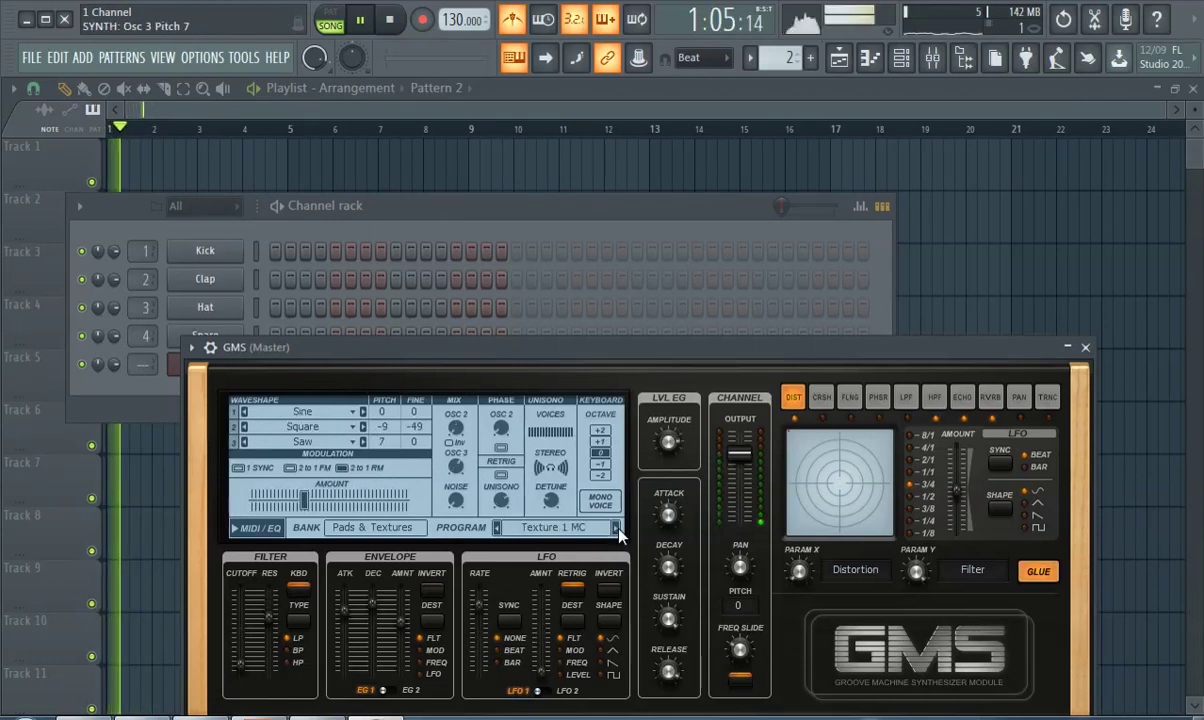
left_click(615, 529)
left_click(615, 529)
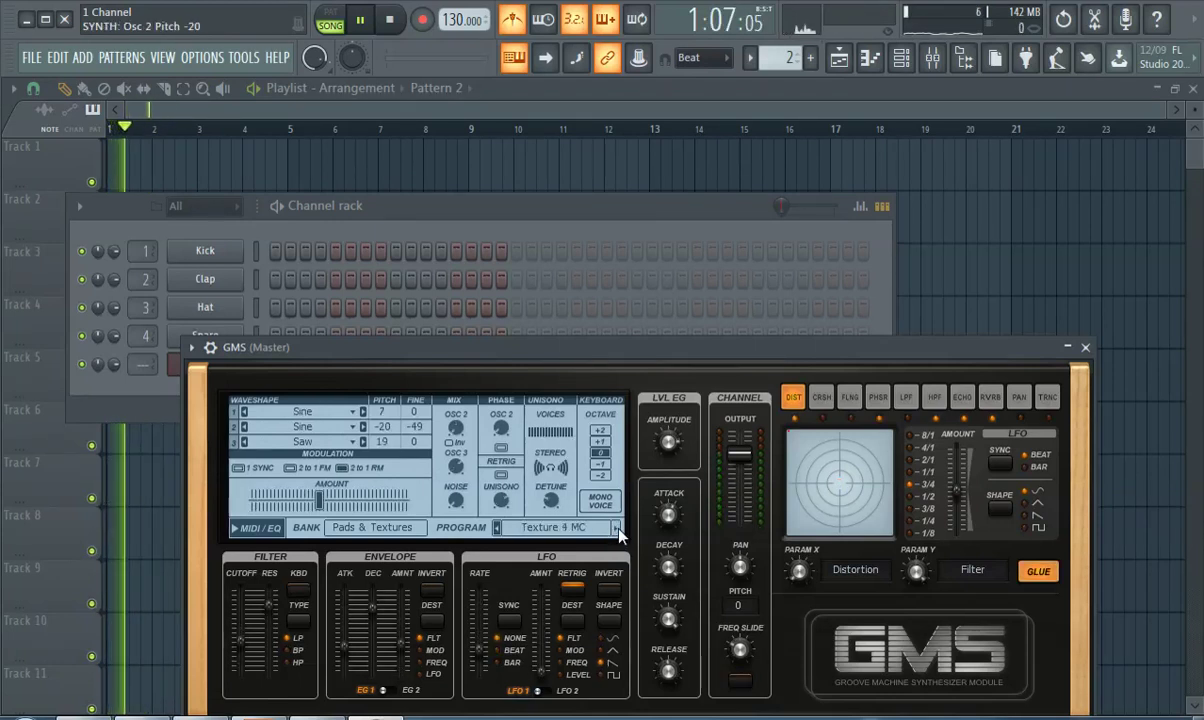
left_click(615, 529)
left_click(615, 529)
left_click(615, 529)
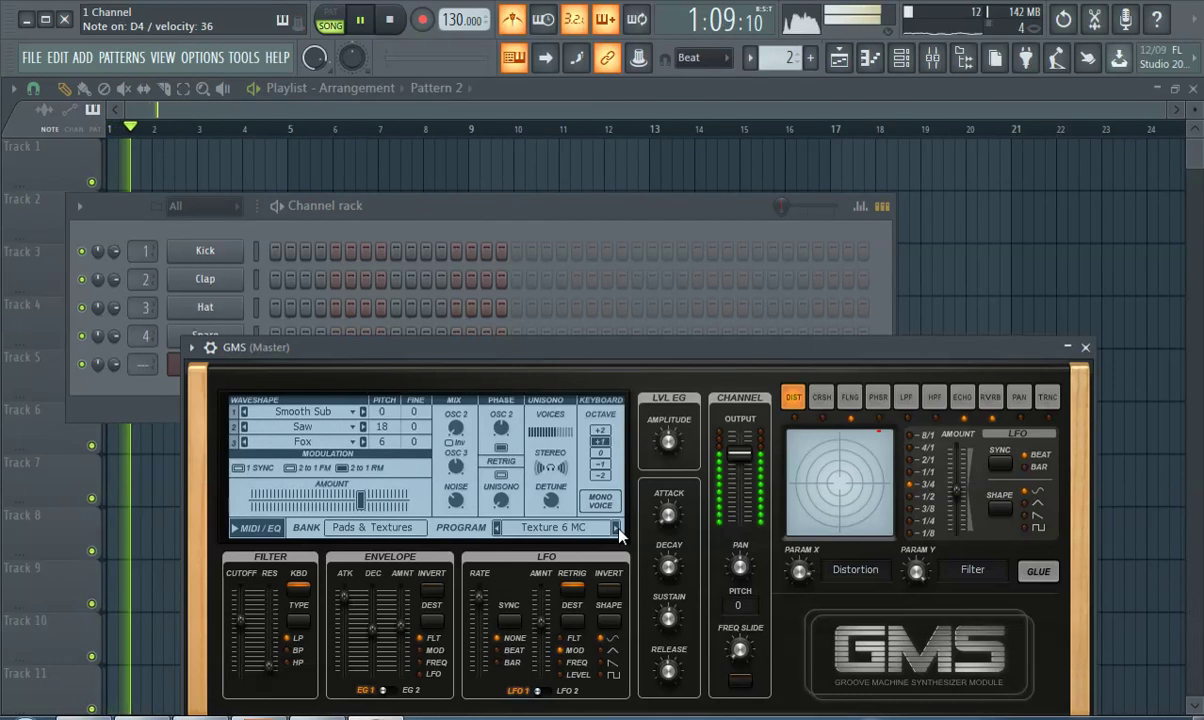
- Audition further Pads & Textures presets through Tonecrunch, load Gizmo TE from the Leads & Synths bank and close the synth
left_click(616, 528)
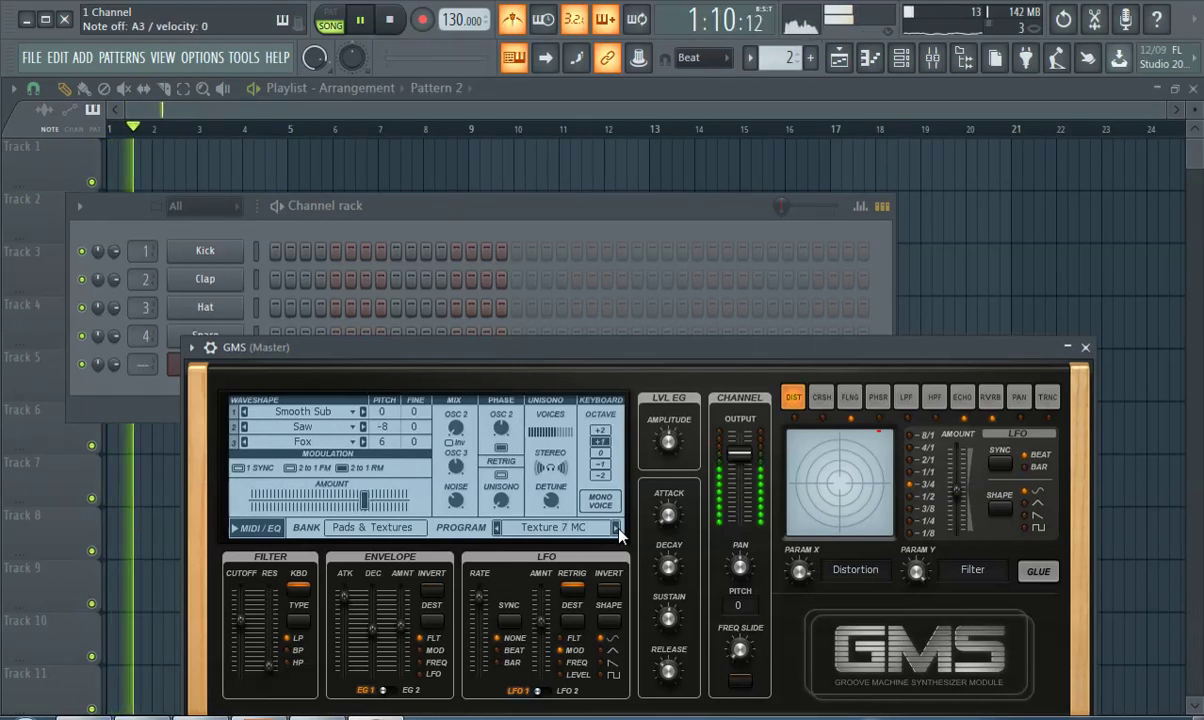
left_click(617, 530)
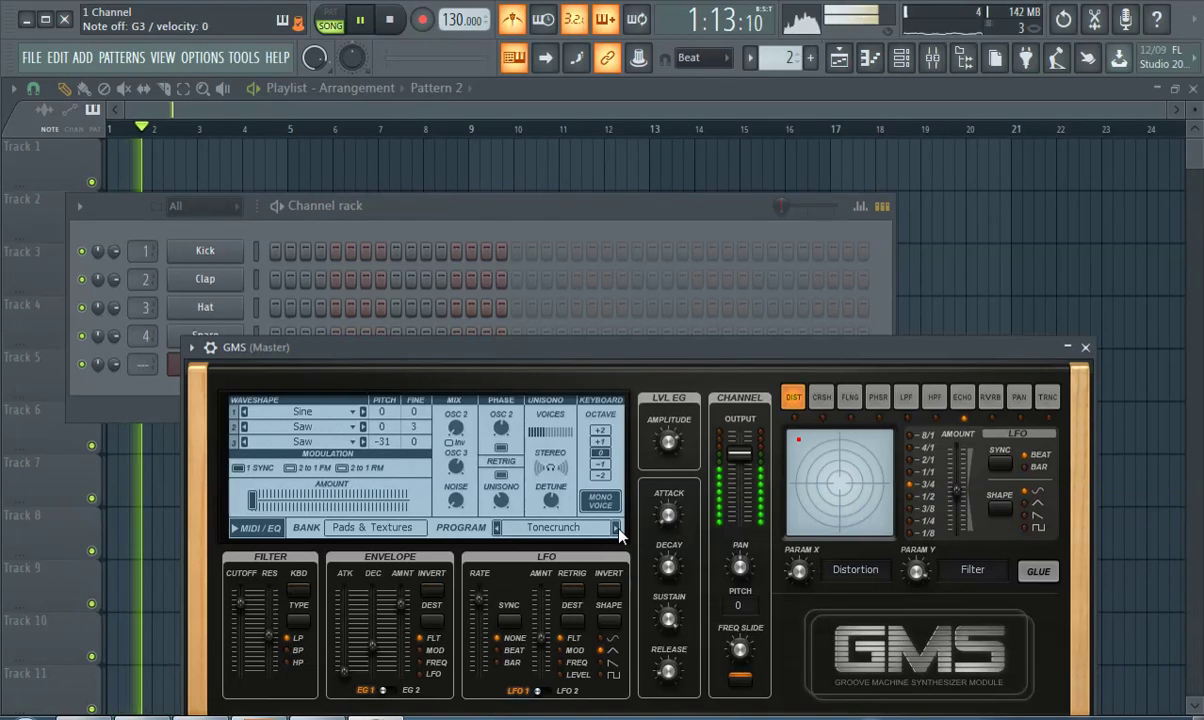
left_click(556, 527)
left_click(535, 500)
scroll(740, 600, "down", 4)
scroll(740, 607, "down", 3)
double_click(740, 605)
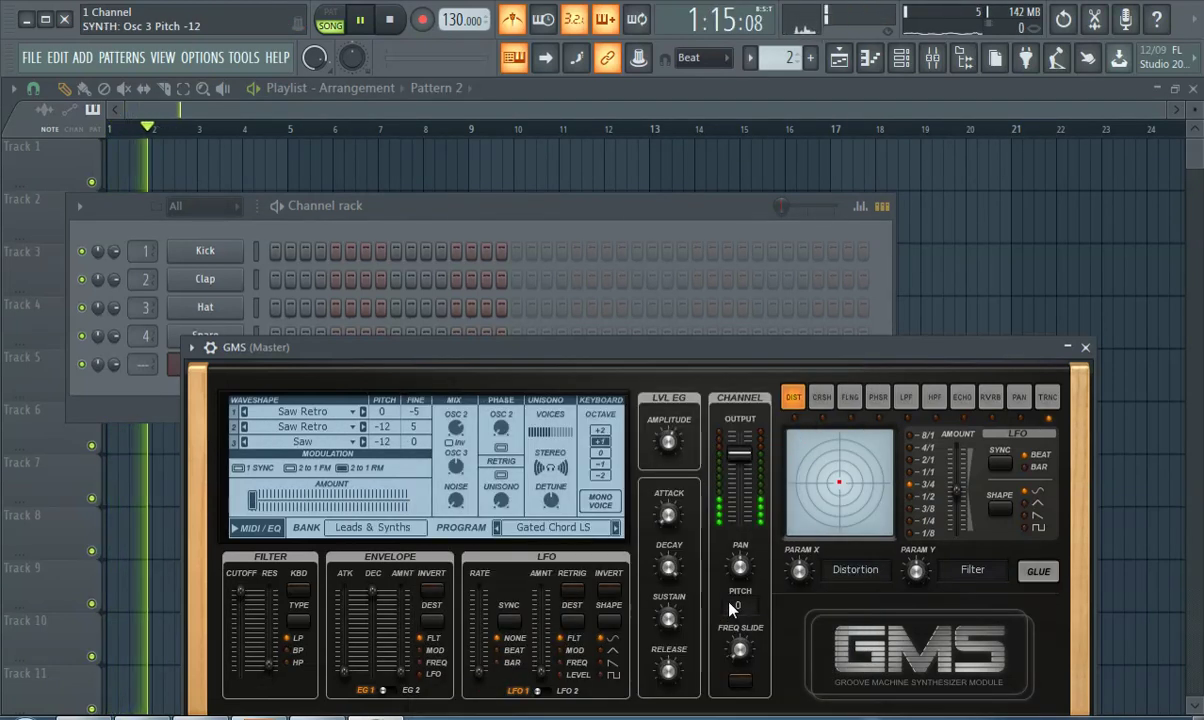
left_click(616, 528)
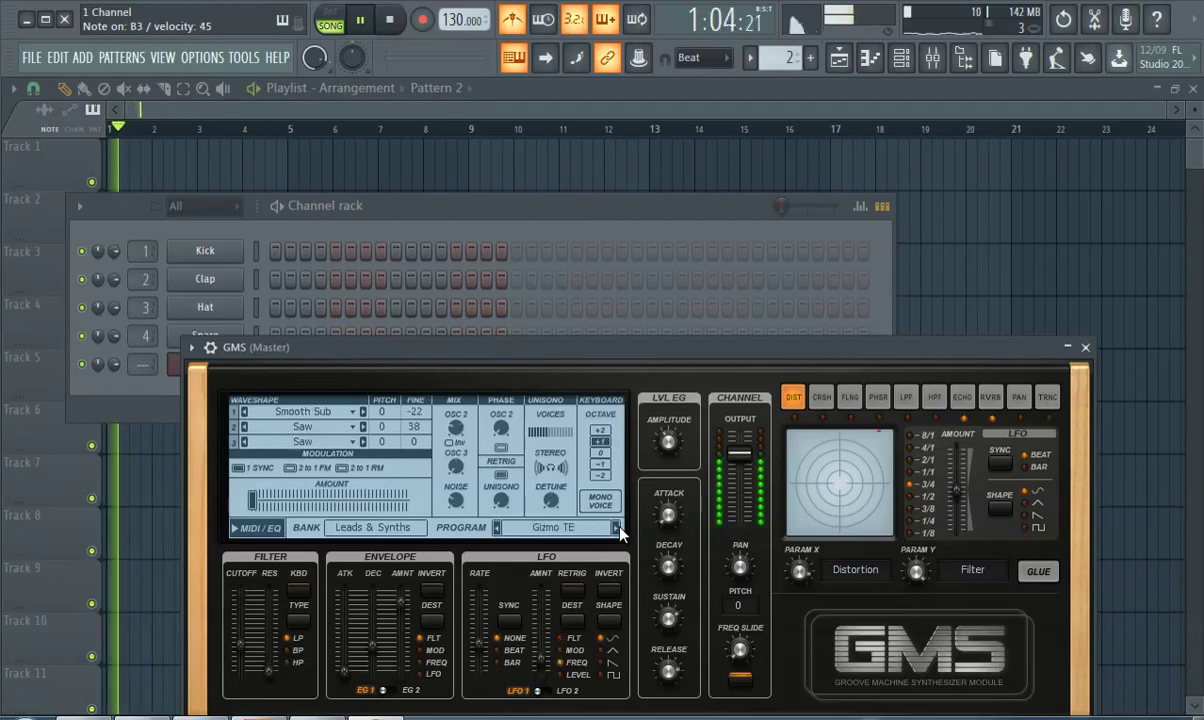
left_click(389, 19)
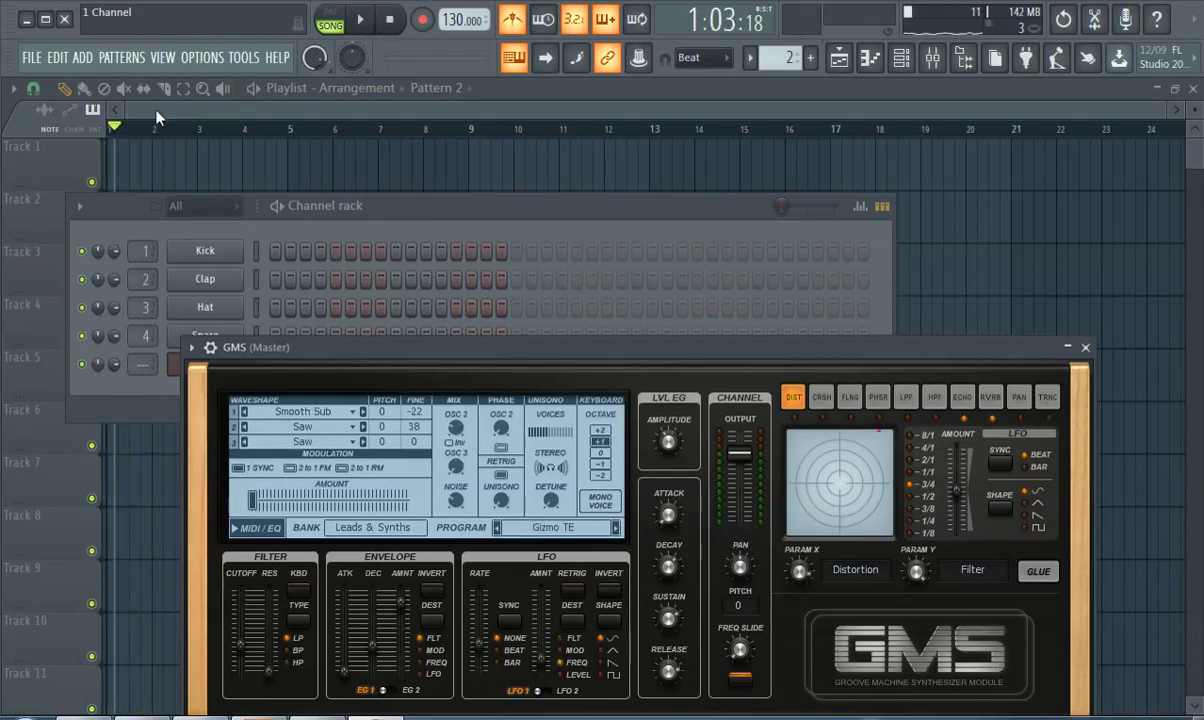
key("F12")
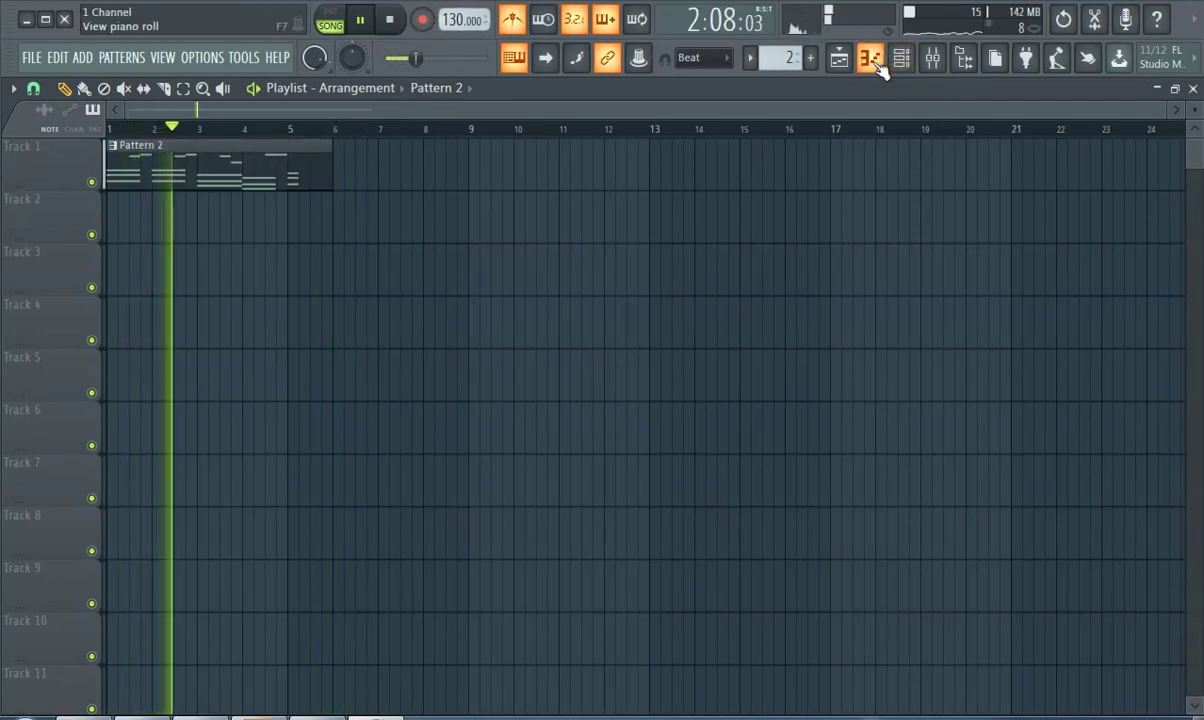
- Switch to pattern 1 and place its clip on Track 3 starting at bar 5
scroll(790, 57, "down", 1)
left_click_drag(305, 288, 341, 290)
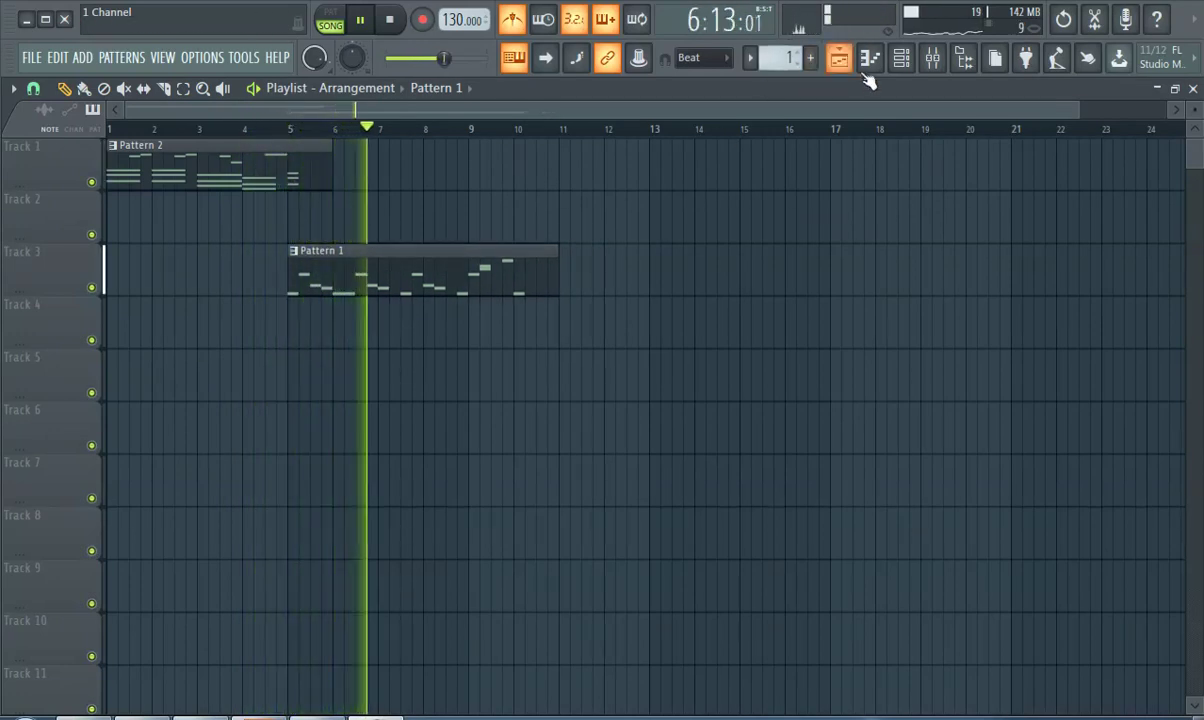
- Route the GMS channel to mixer track 5 and restart playback near the beginning of the arrangement
left_click(905, 56)
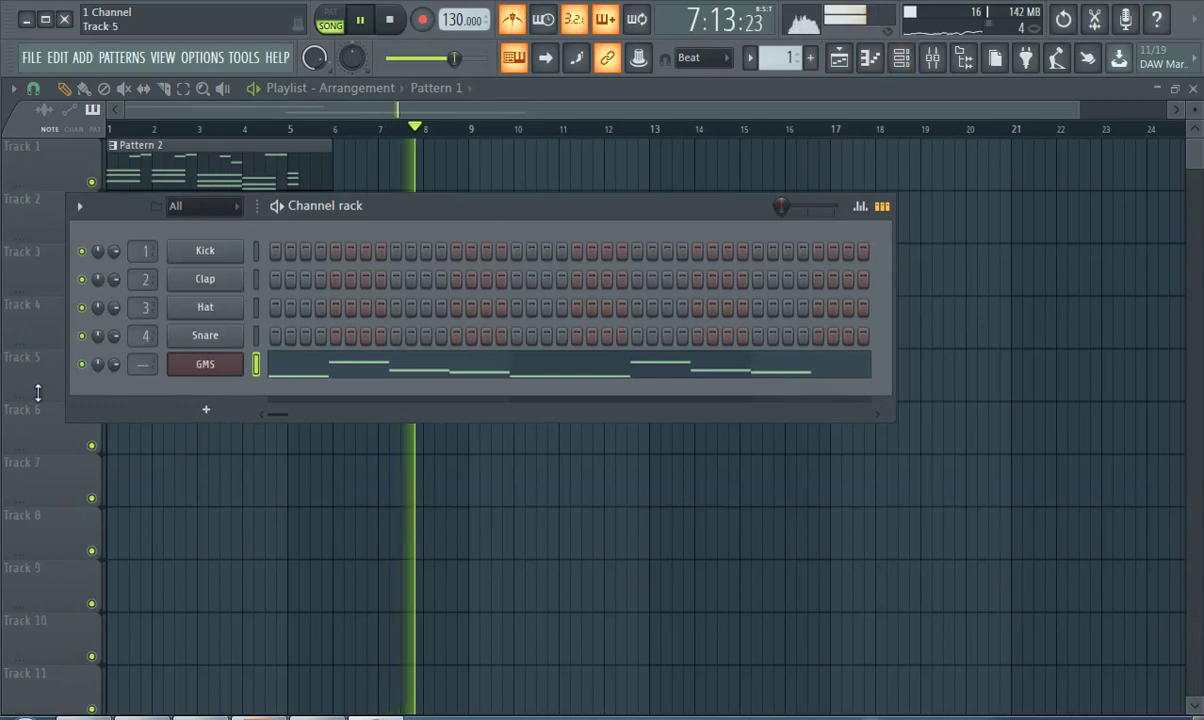
scroll(150, 368, "up", 5)
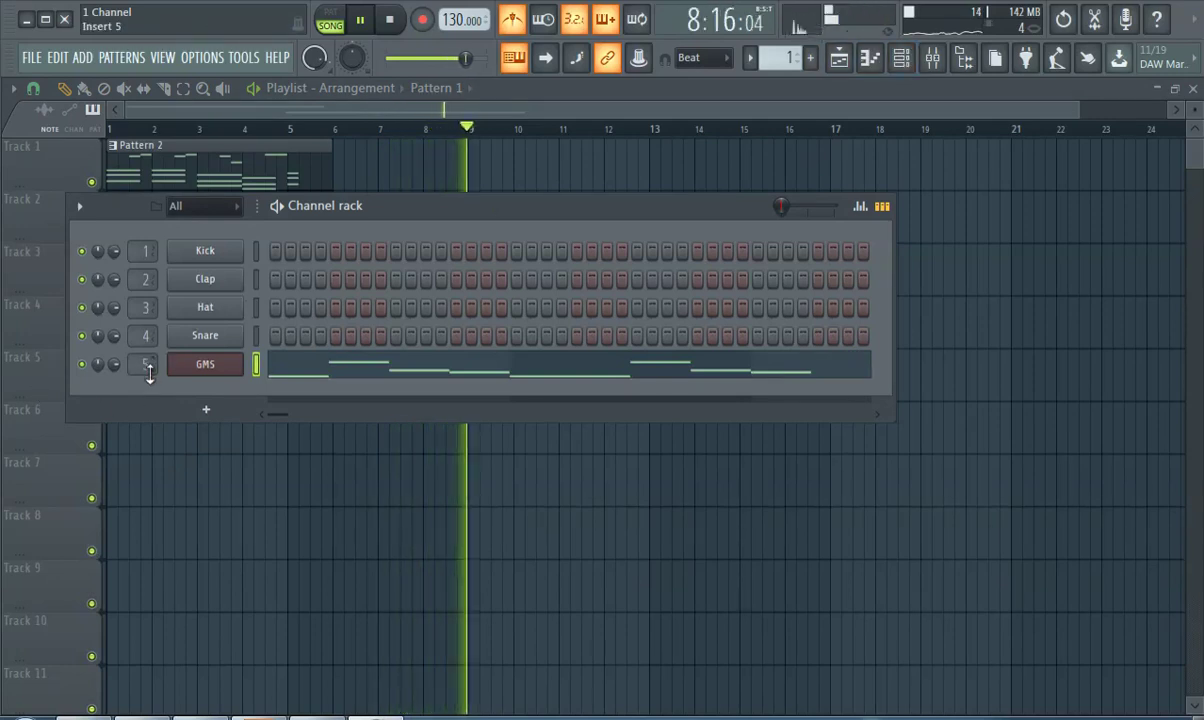
left_click(150, 133)
left_click(148, 133)
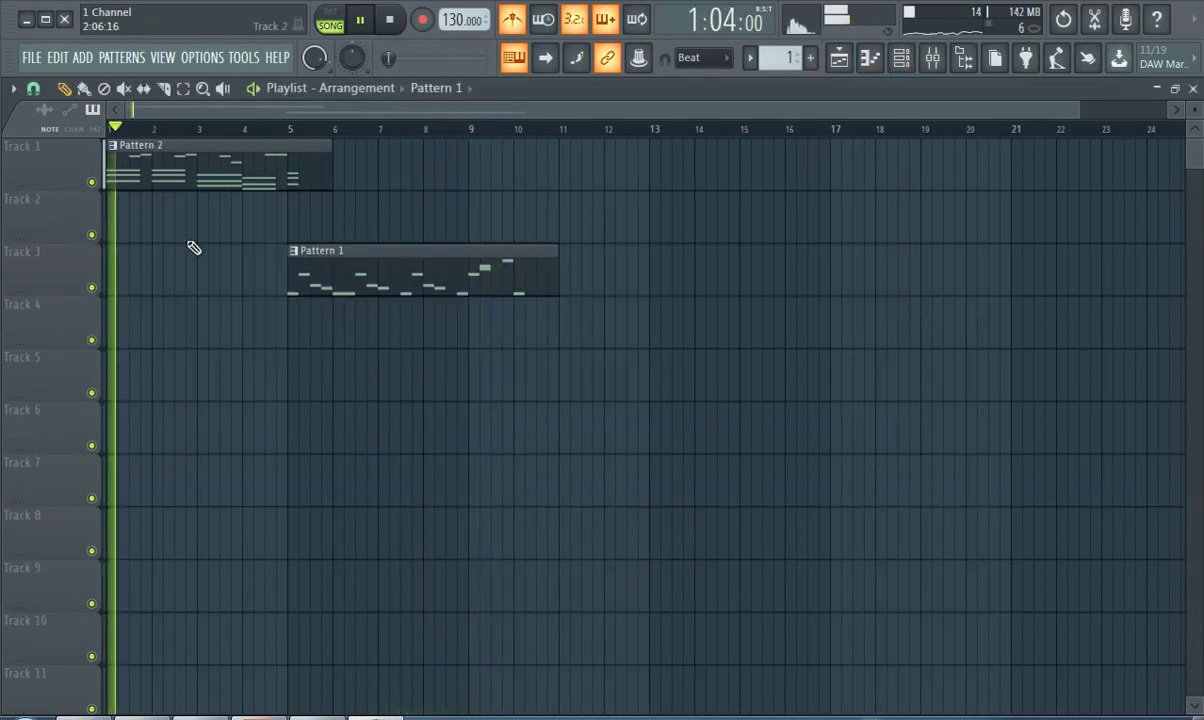
- In Pattern 2's piano roll, lower the last C5 note in bar 4 to B4, shorten it and add a G4 note after it
double_click(210, 175)
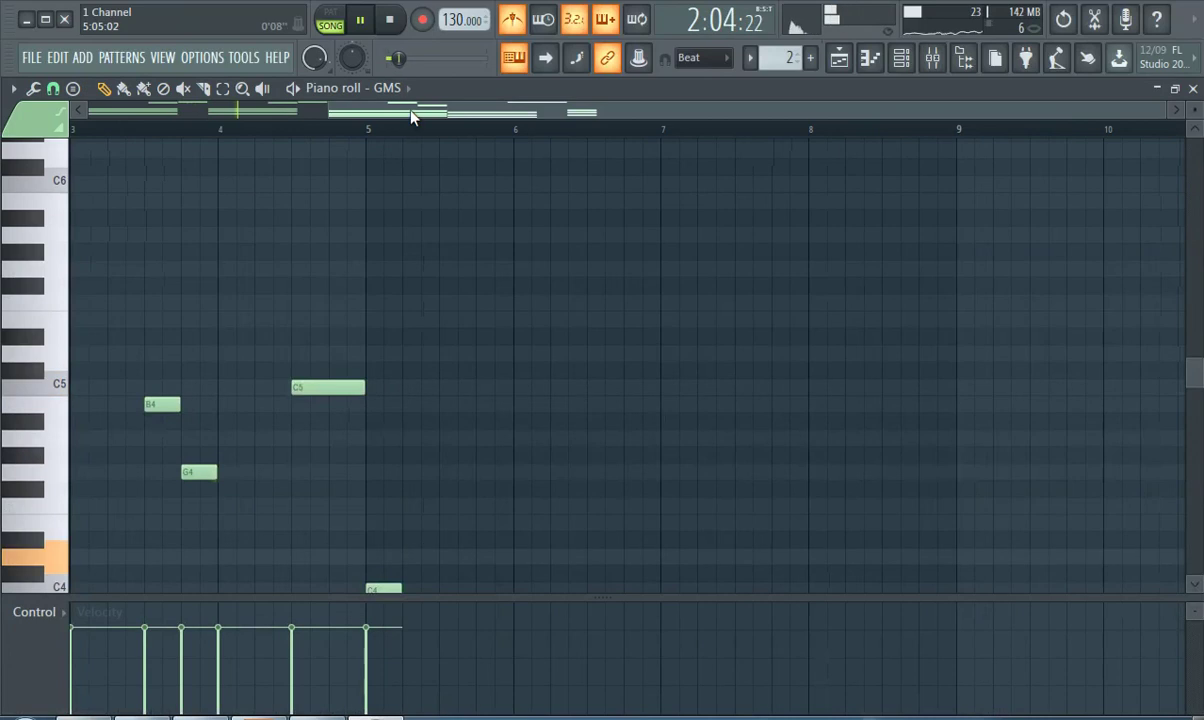
left_click_drag(411, 113, 183, 142)
scroll(555, 330, "down", 6)
scroll(548, 421, "up", 3)
left_click_drag(619, 287, 616, 304)
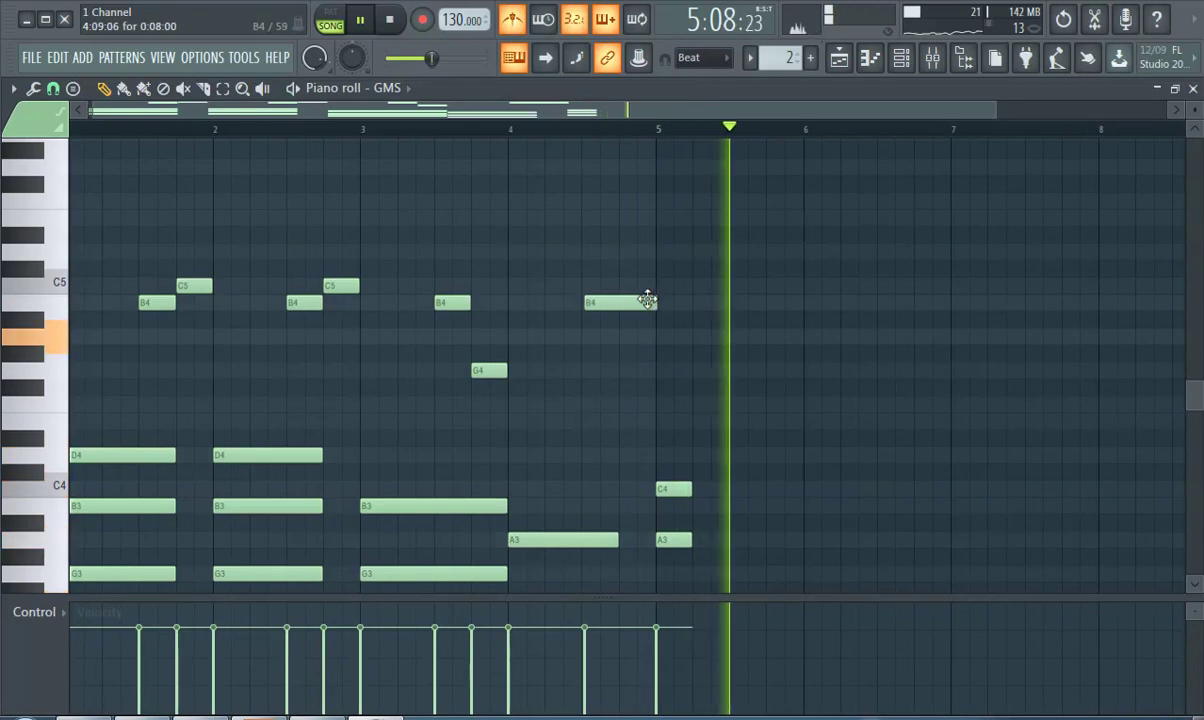
left_click_drag(648, 300, 615, 304)
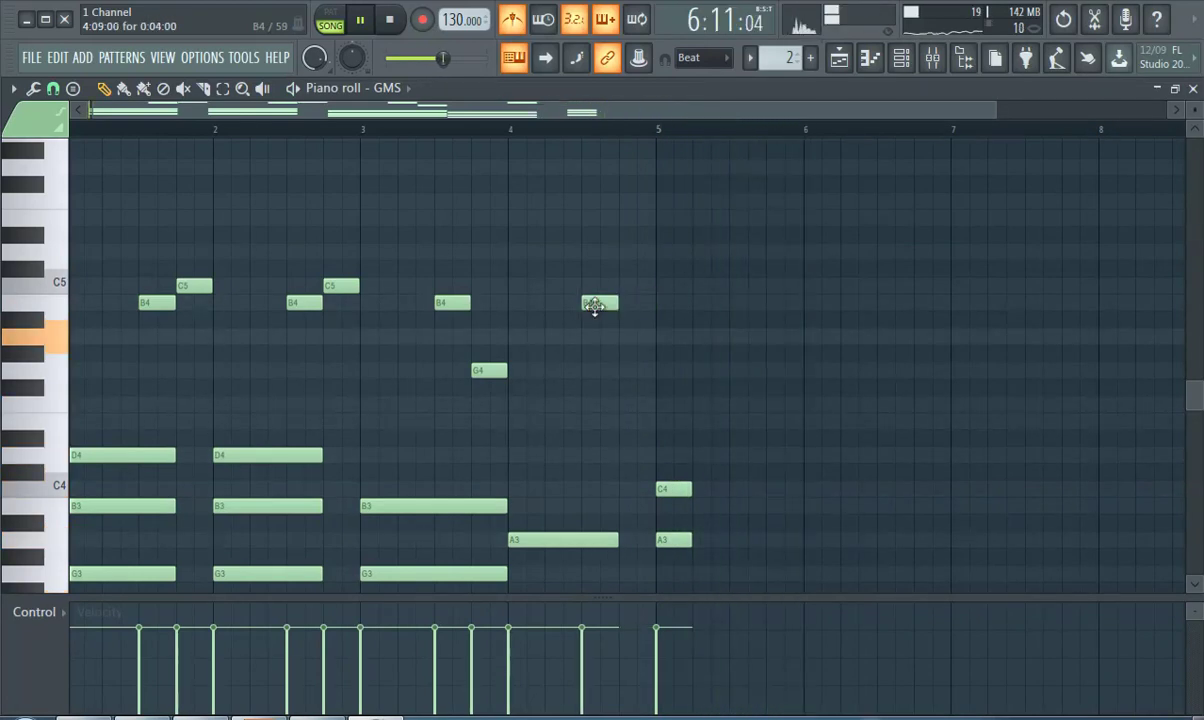
left_click(627, 372)
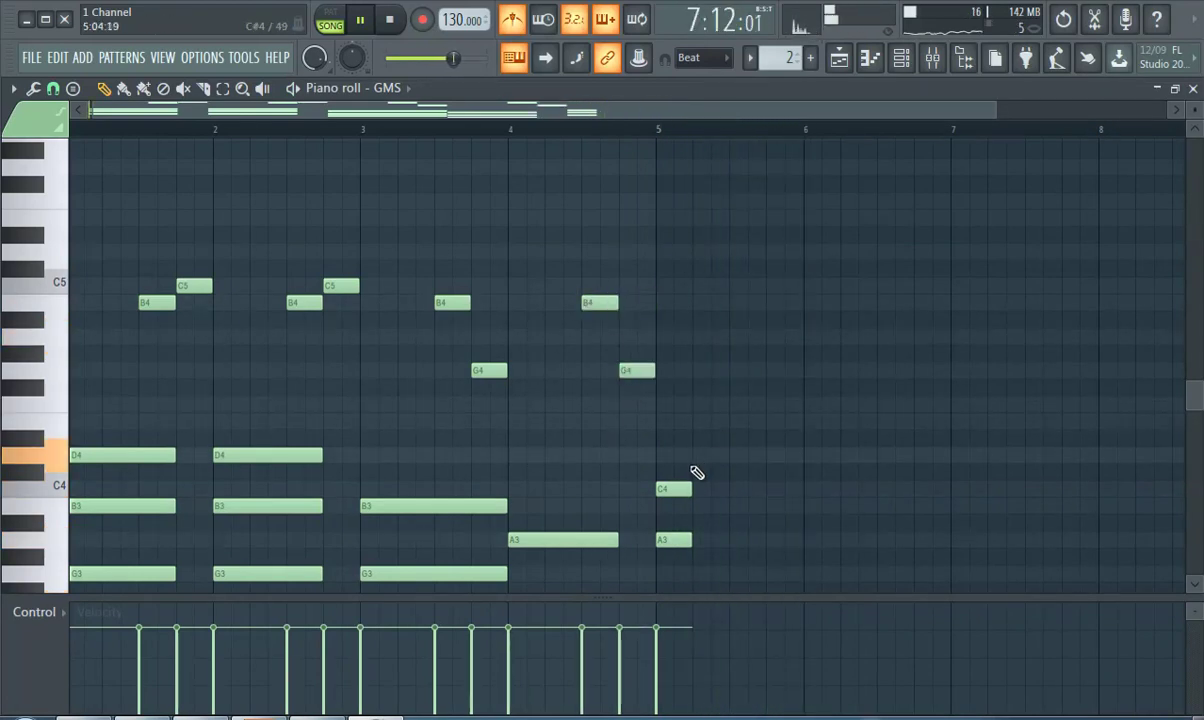
- Delete the C4 and A3 notes at bar 5 and trim the Pattern 2 clip in the playlist to end at bar 5
right_click(673, 489)
right_click(673, 540)
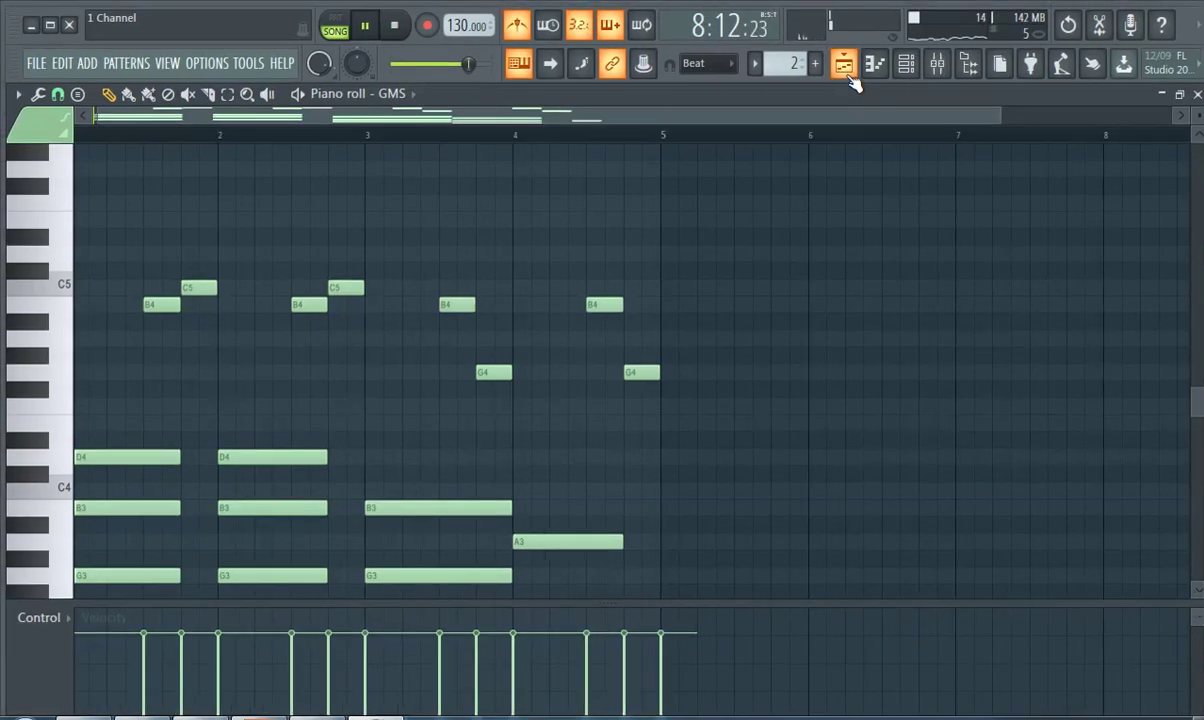
left_click(840, 62)
key("space")
key("space")
left_click_drag(336, 172, 292, 182)
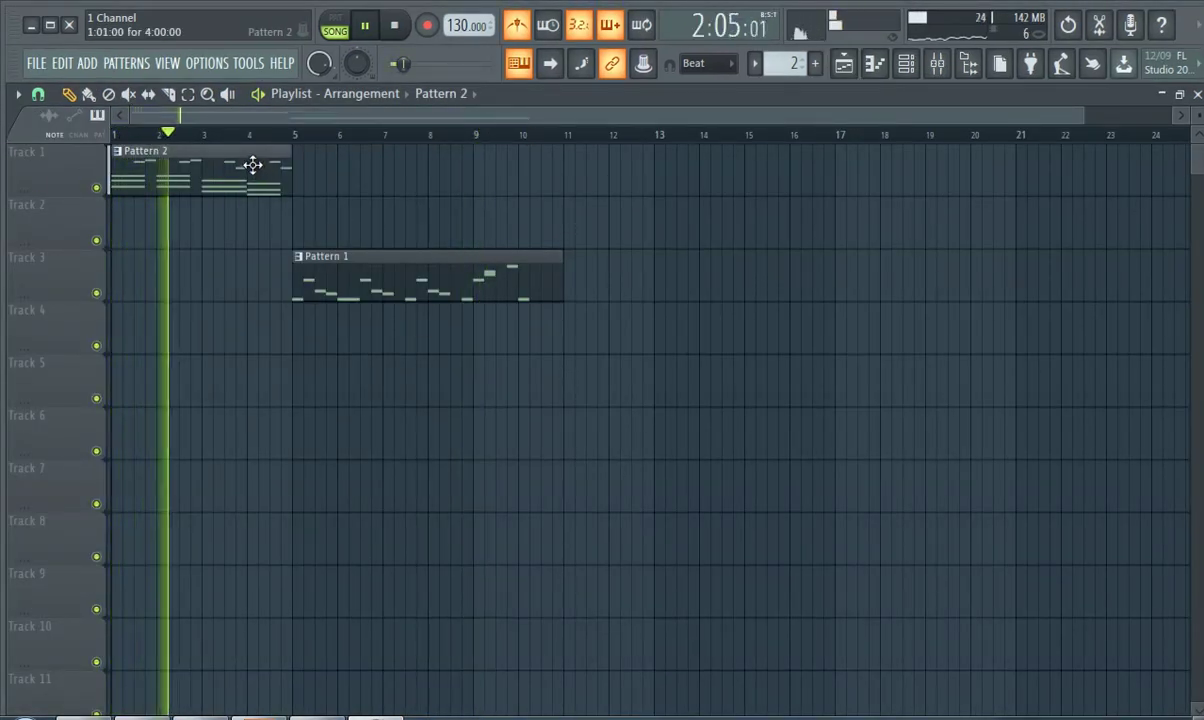
- Replace the Pattern 1 clip with a second Pattern 2 clip on Track 1 at bar 5, and turn off the metronome
left_click(304, 185)
right_click(360, 277)
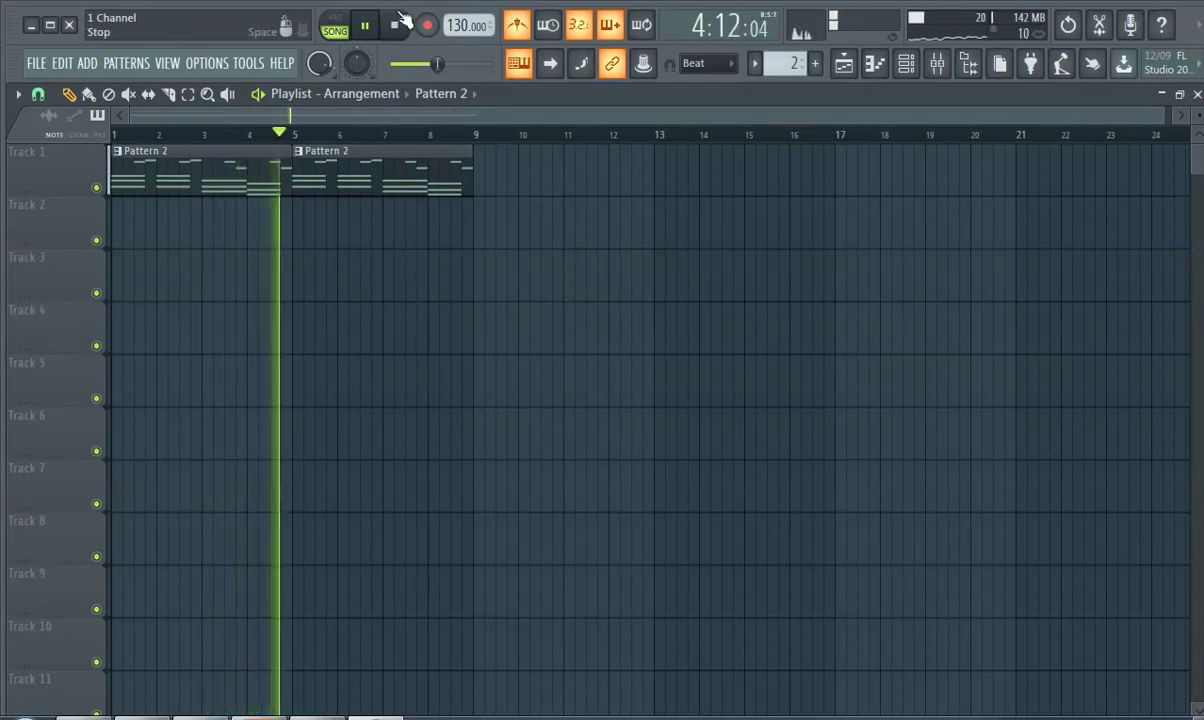
left_click(517, 25)
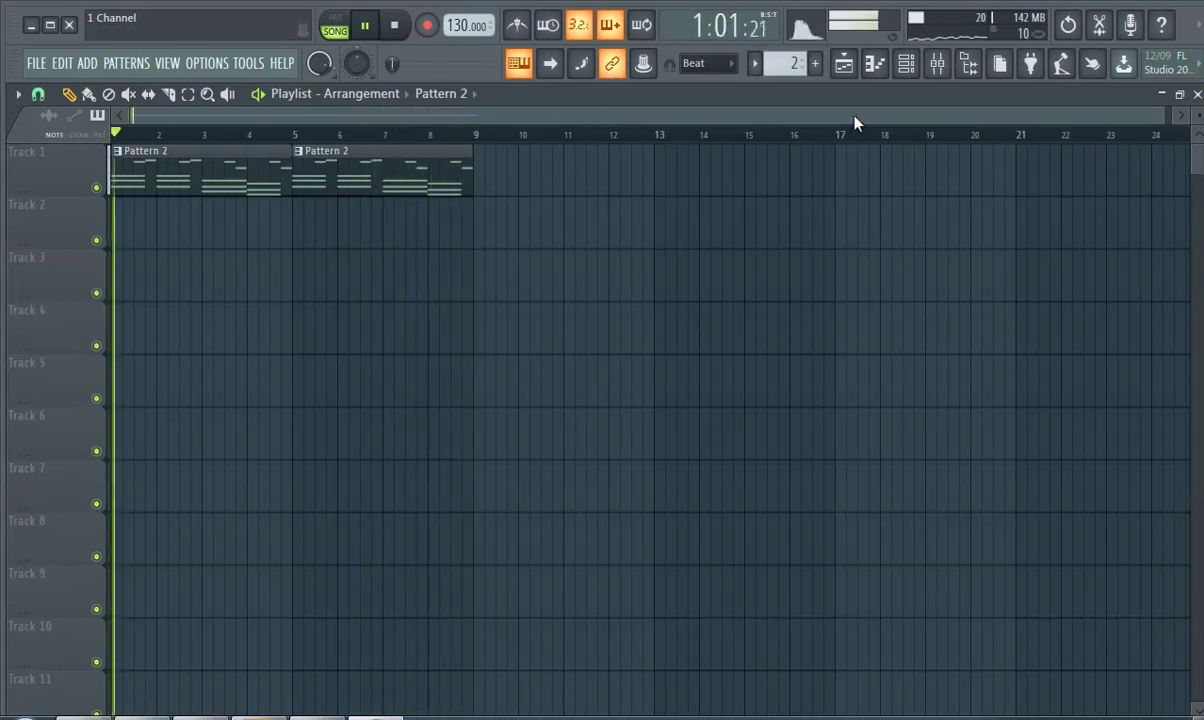
- Switch to the empty pattern 3 and place its clip on Track 2 starting at bar 1
left_click(815, 63)
left_click(837, 86)
left_click(175, 218)
left_click_drag(175, 218, 135, 208)
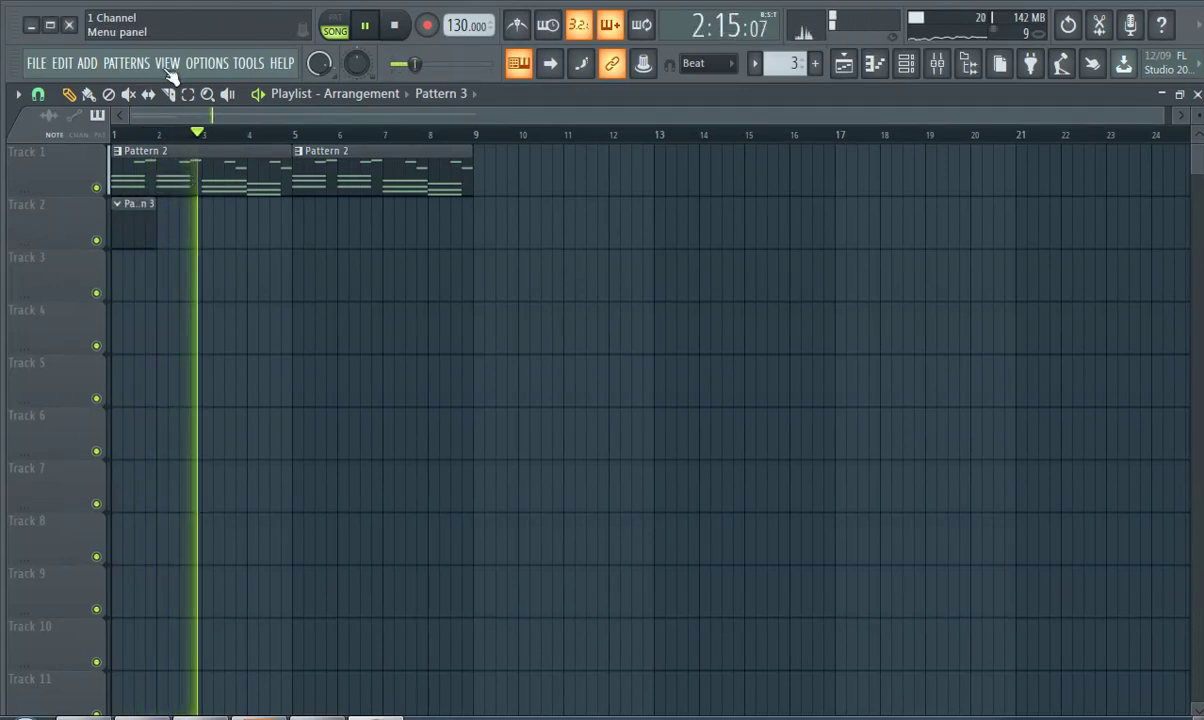
- Add a second GMS synth channel and choose the Grungy TE preset from its Basses bank
left_click(87, 63)
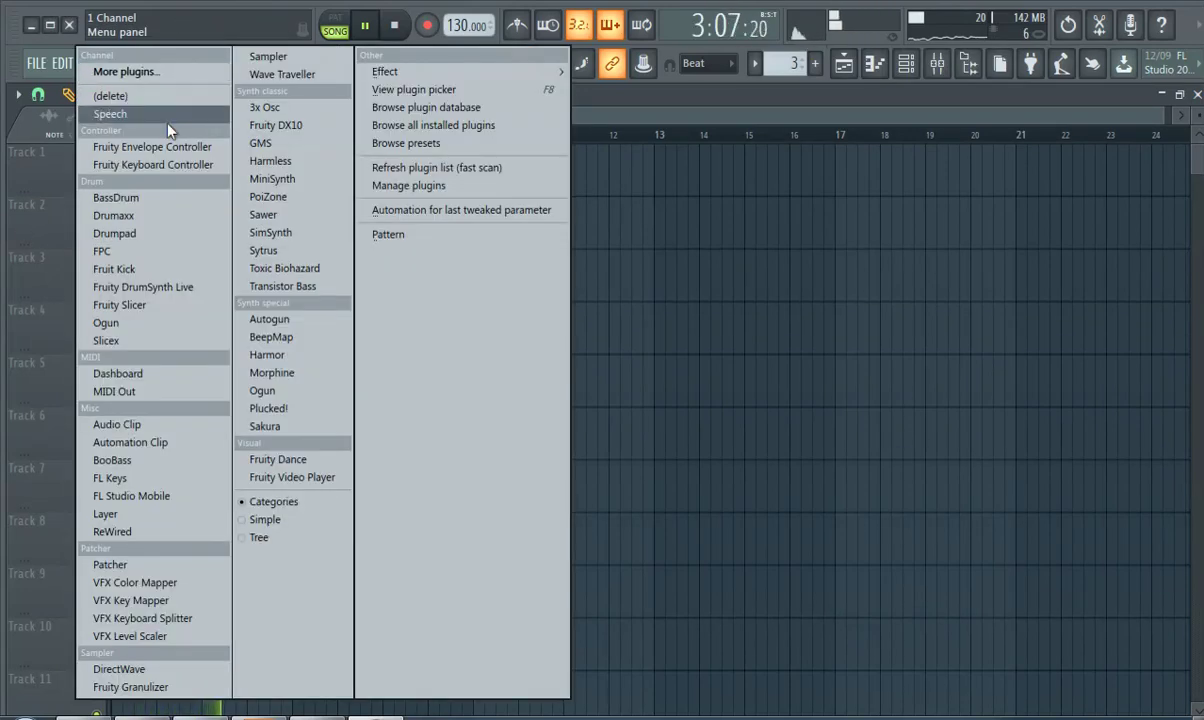
left_click(262, 144)
left_click(345, 362)
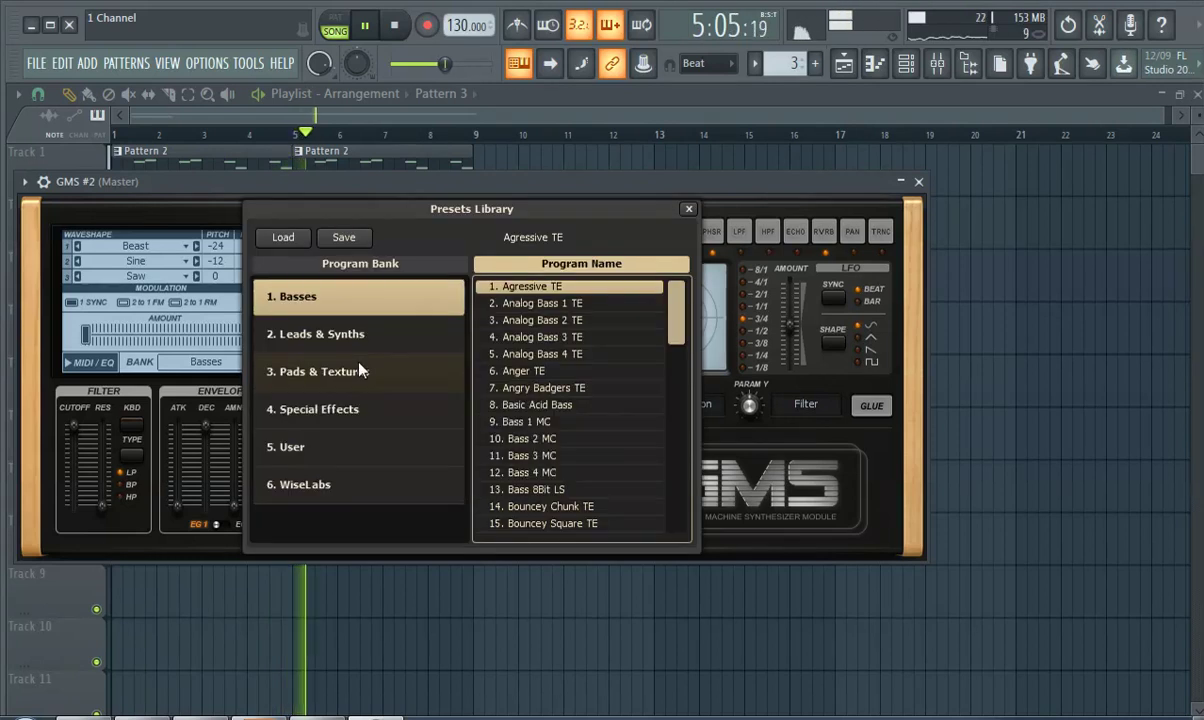
scroll(532, 390, "down", 8)
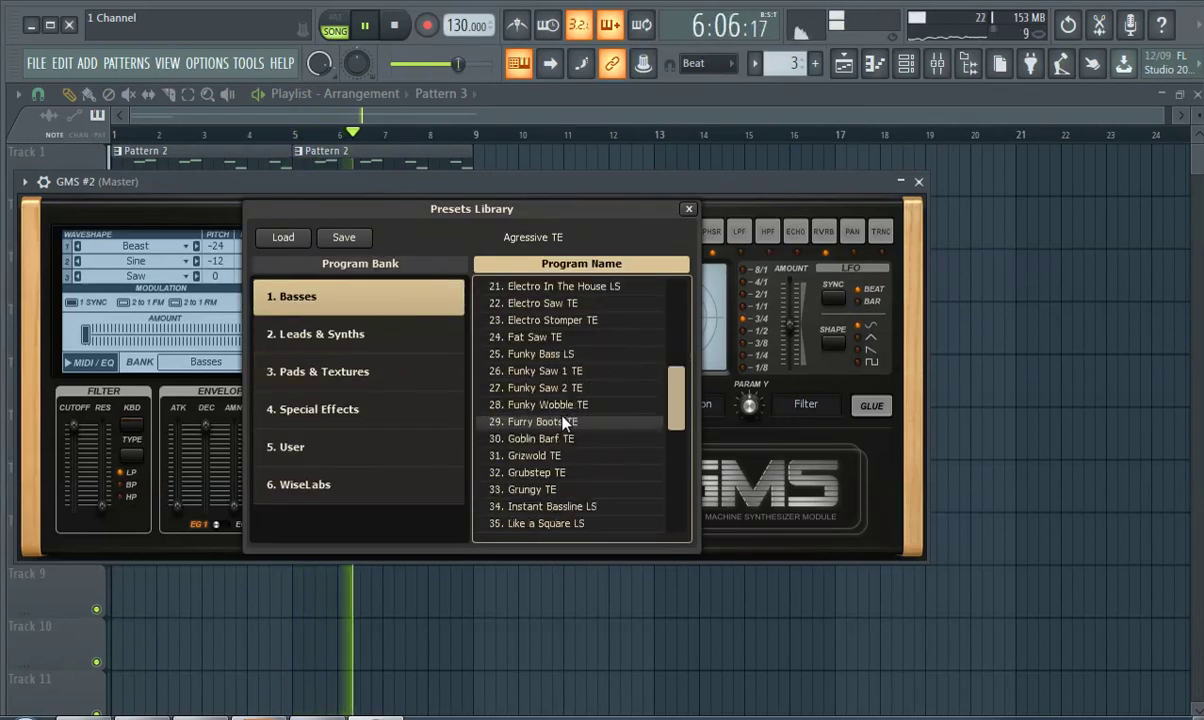
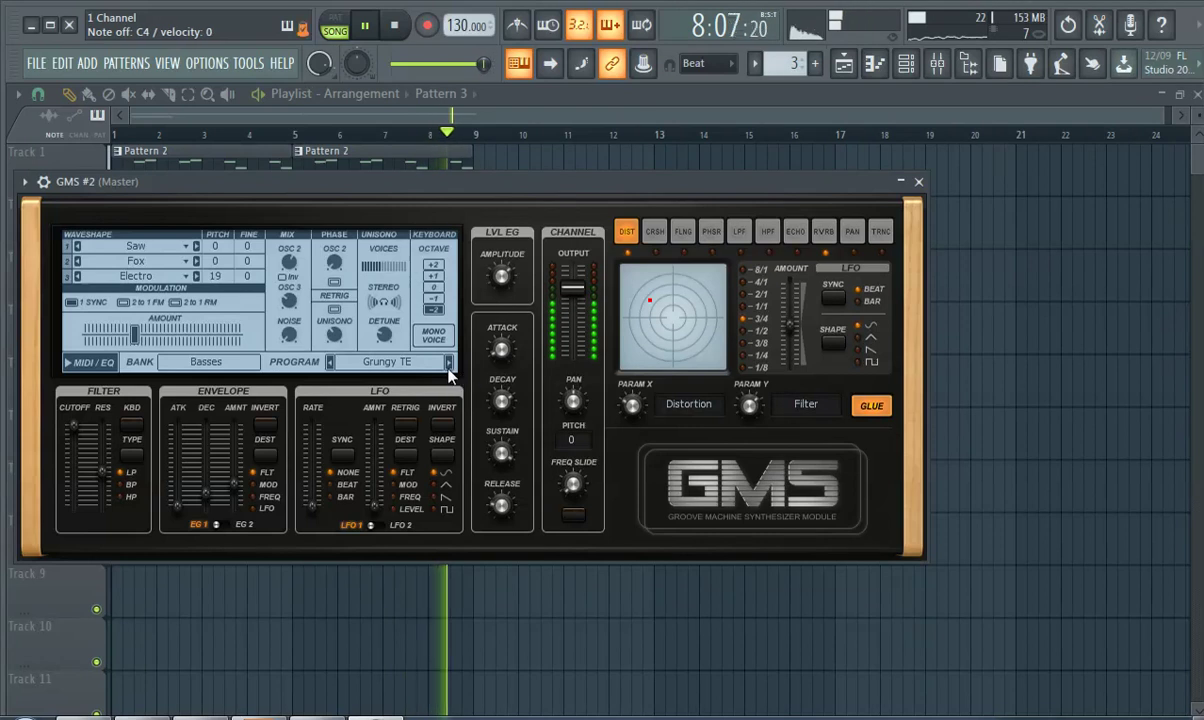
- Audition the second GMS synth's Basses presets from Instant Bassline LS onward and settle on Talking Bass
left_click(450, 366)
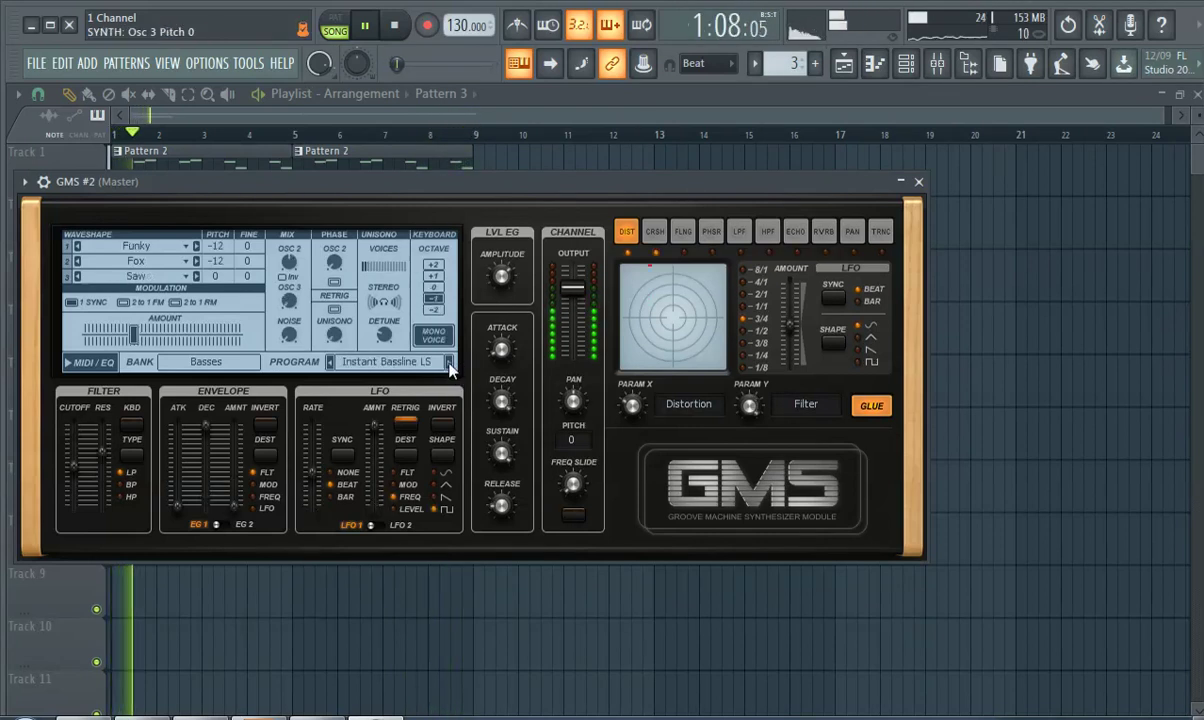
left_click(450, 366)
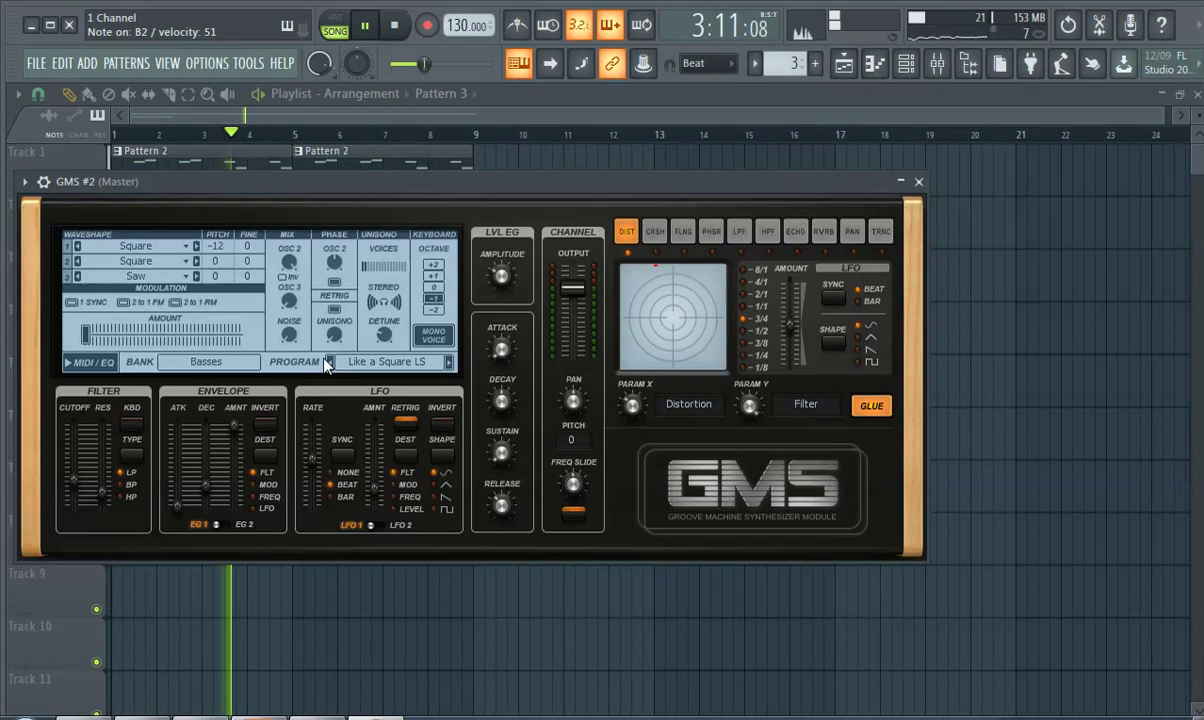
left_click(449, 366)
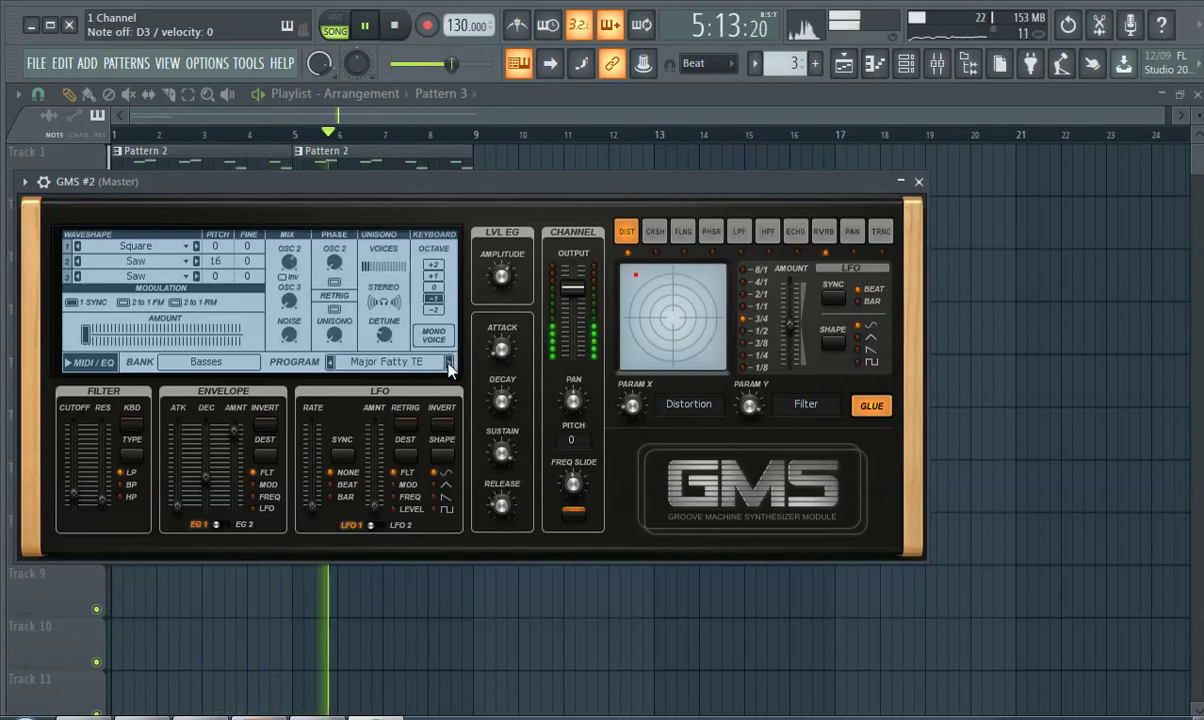
left_click(449, 366)
left_click(449, 366)
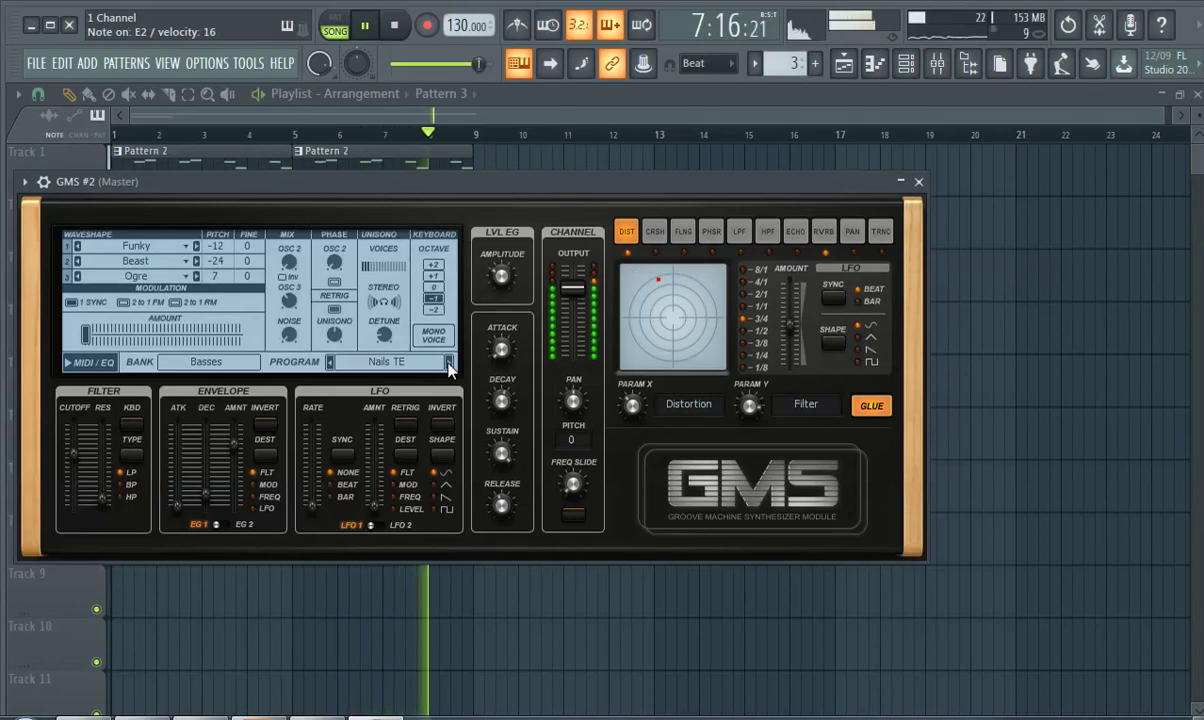
left_click(449, 366)
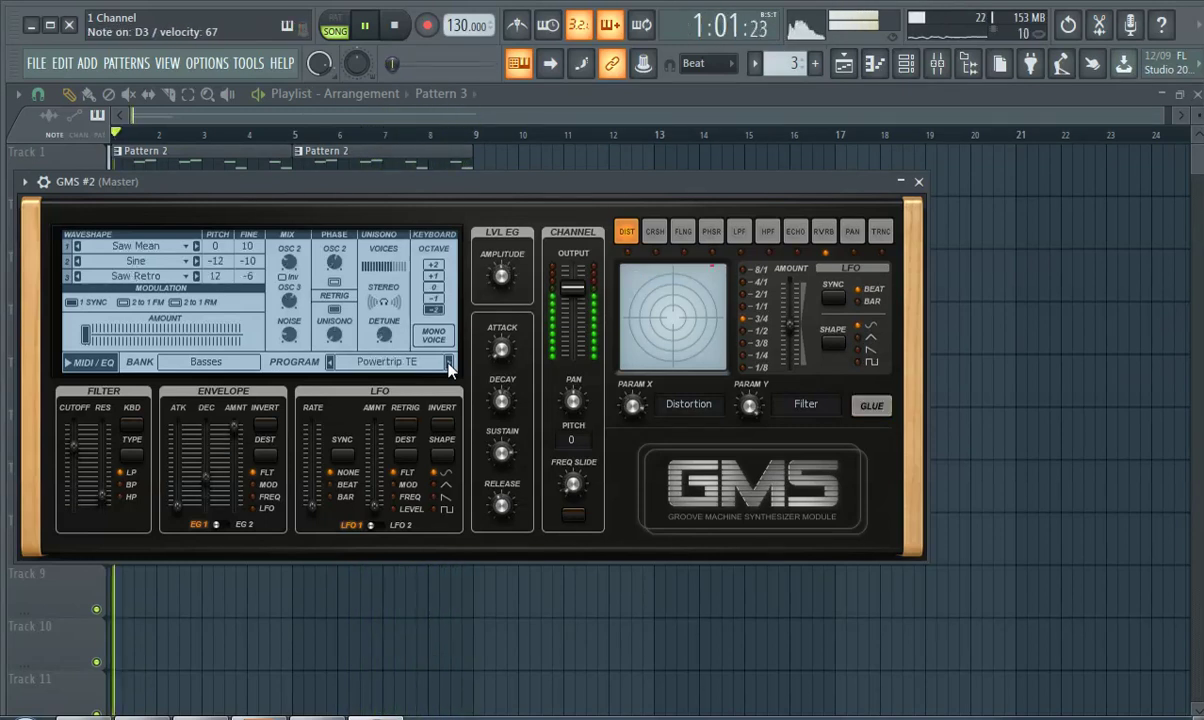
left_click(449, 366)
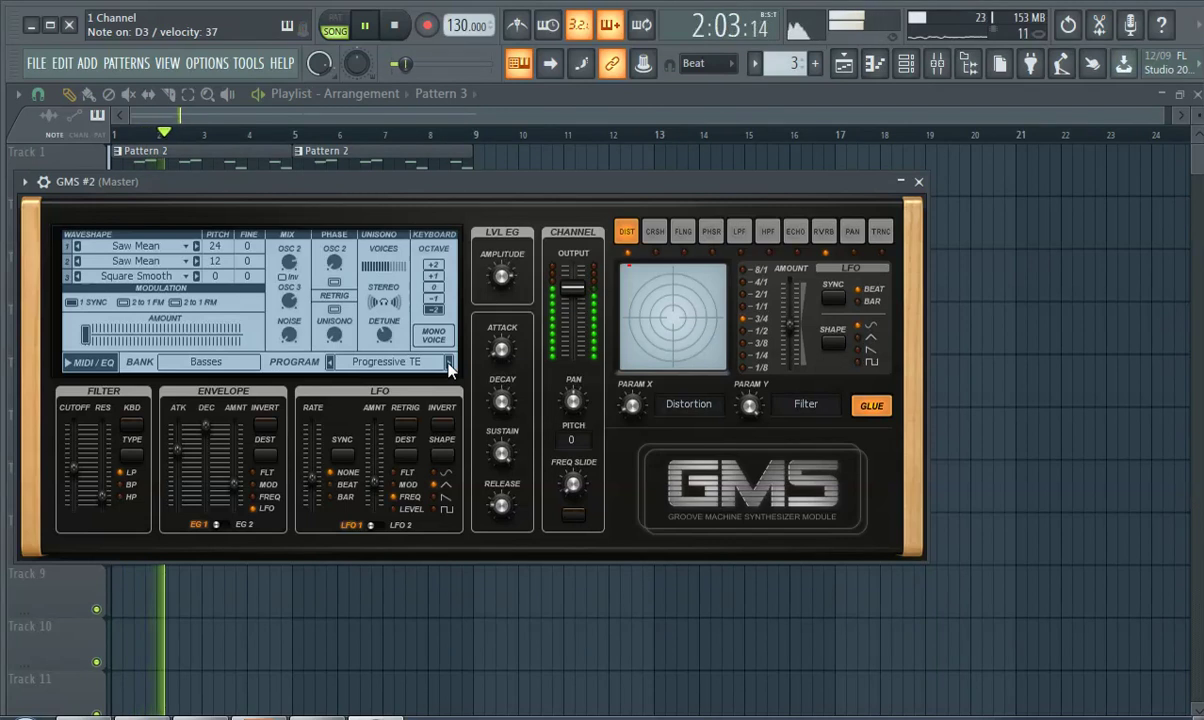
left_click(449, 366)
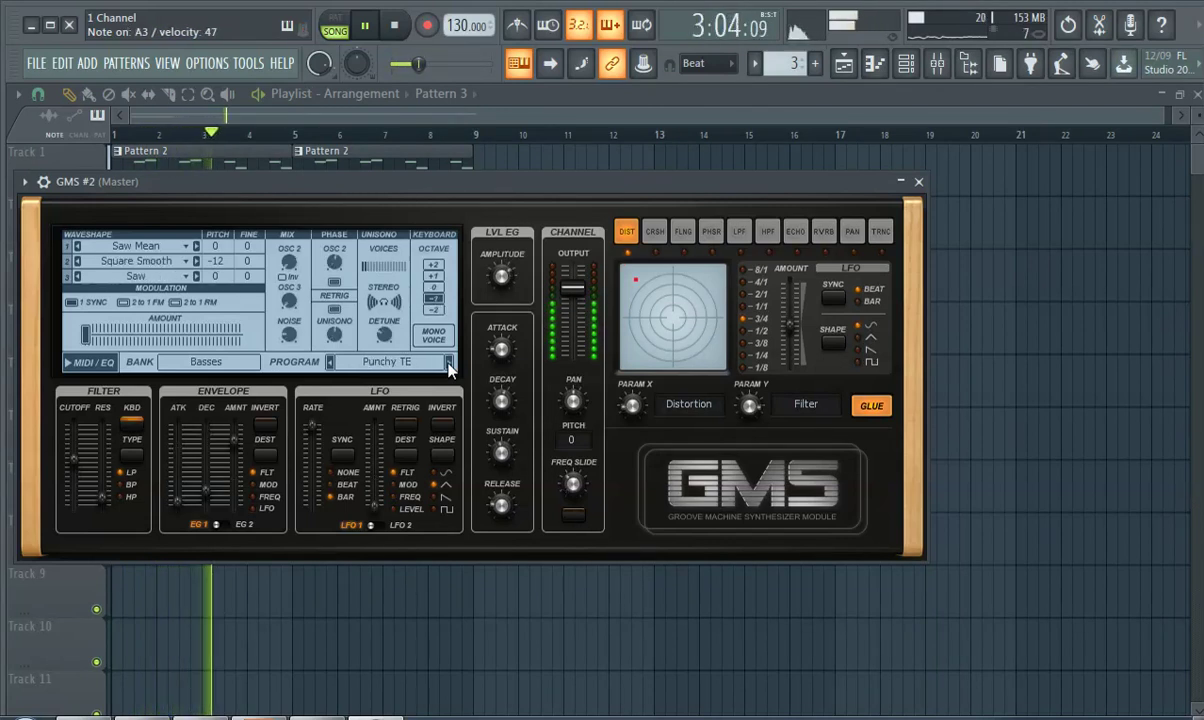
left_click(449, 366)
left_click(449, 366)
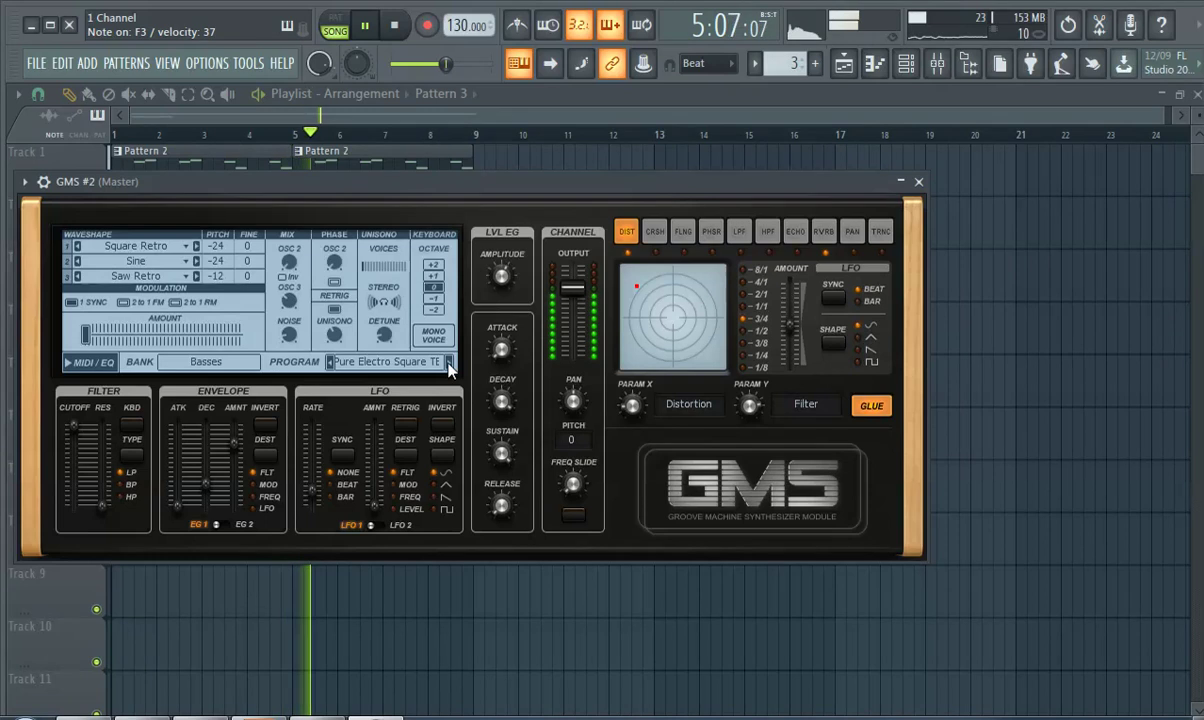
left_click(449, 366)
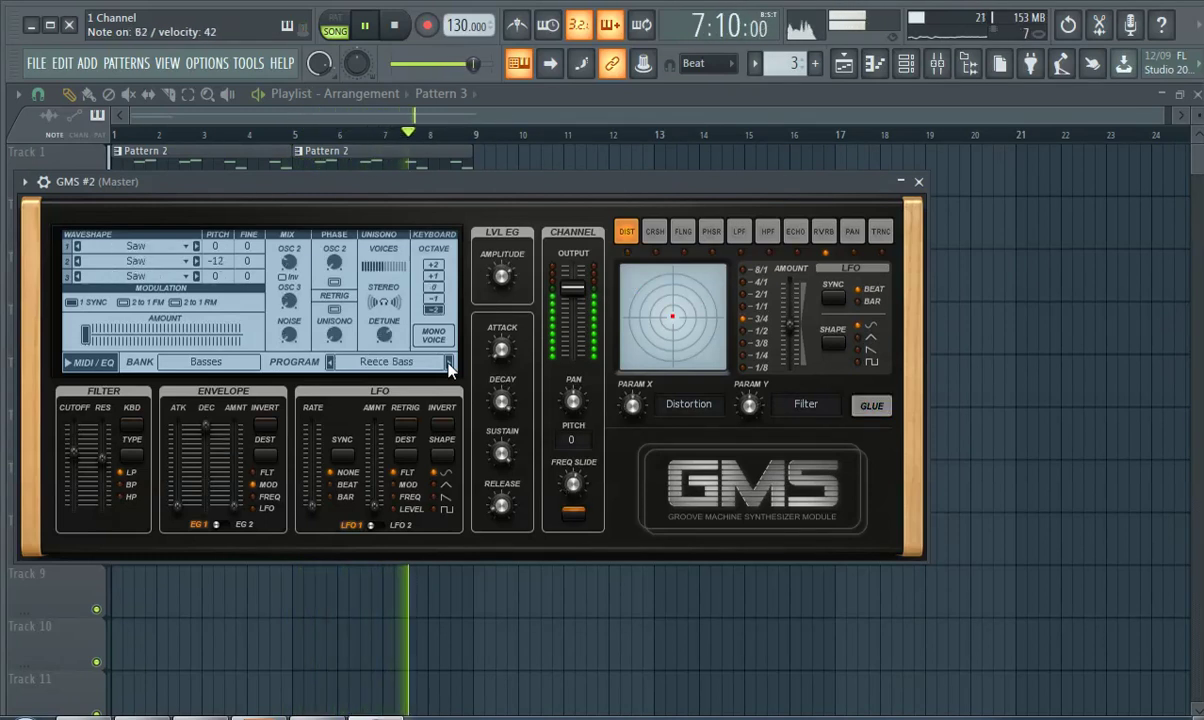
left_click(449, 366)
left_click(449, 366)
left_click(449, 366)
left_click(449, 366)
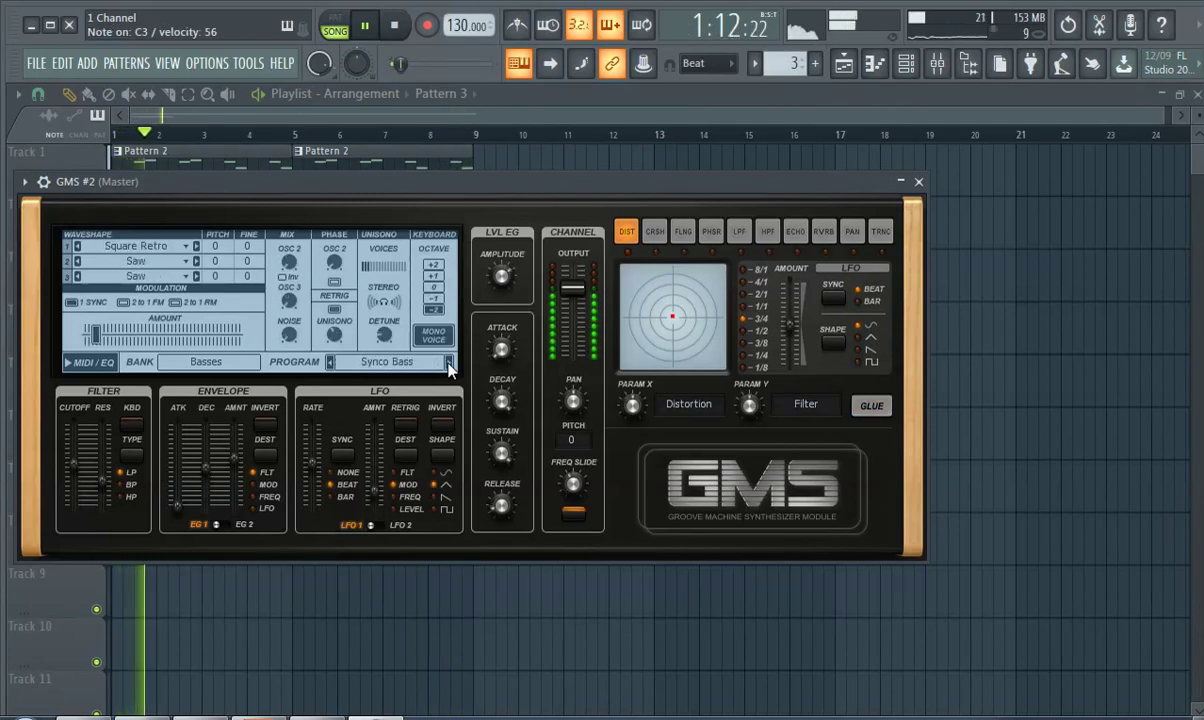
left_click(449, 366)
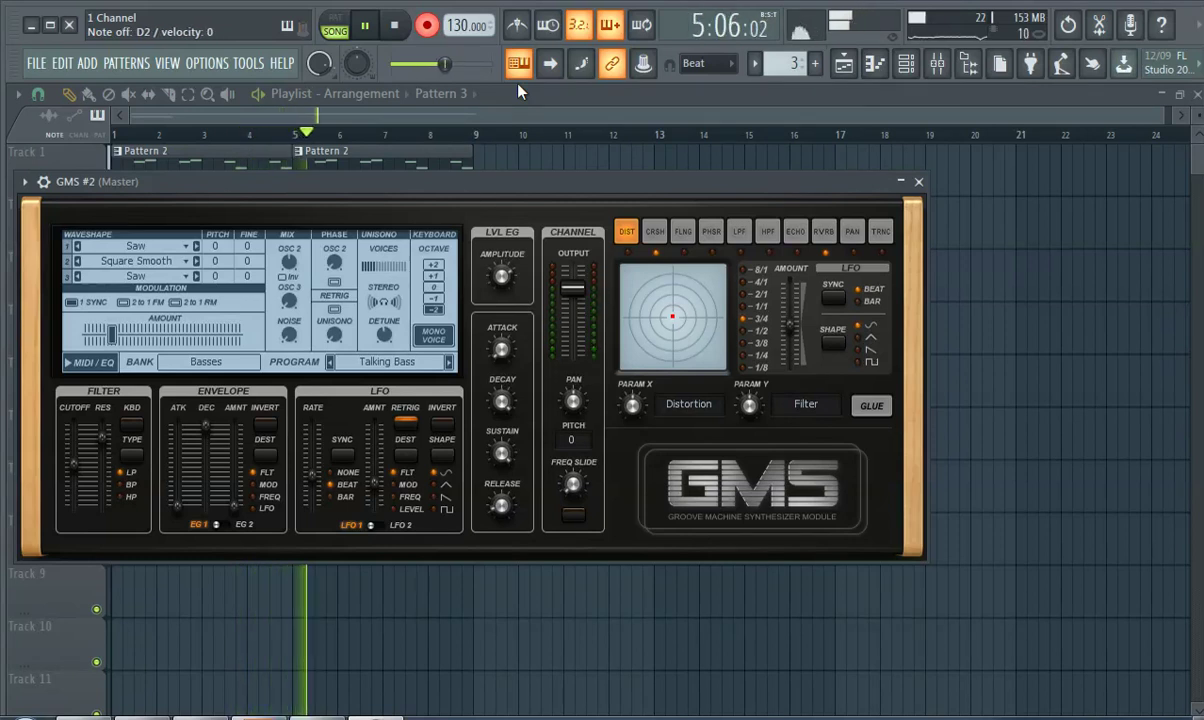
- Play the arrangement from about bar 2 to hear the recorded Pattern 3 bass part
left_click(155, 137)
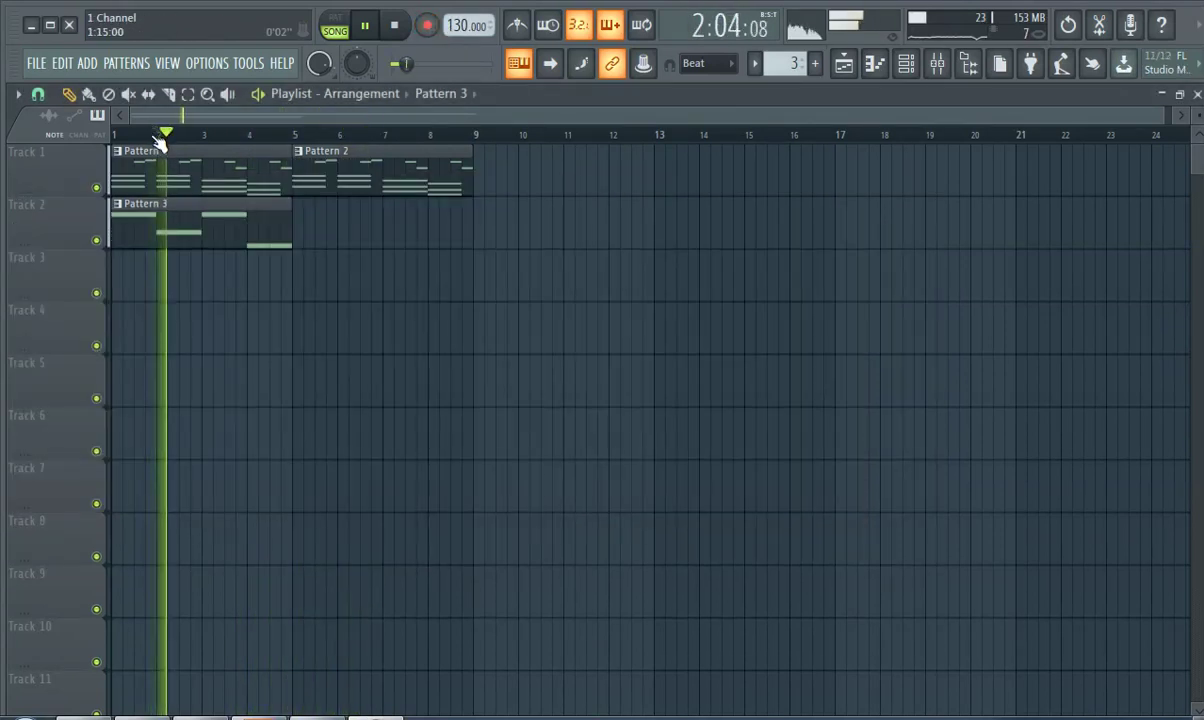
- Place a second Pattern 3 clip on Track 2 at bar 5 and shorten all its bass notes by about a quarter bar
left_click(295, 234)
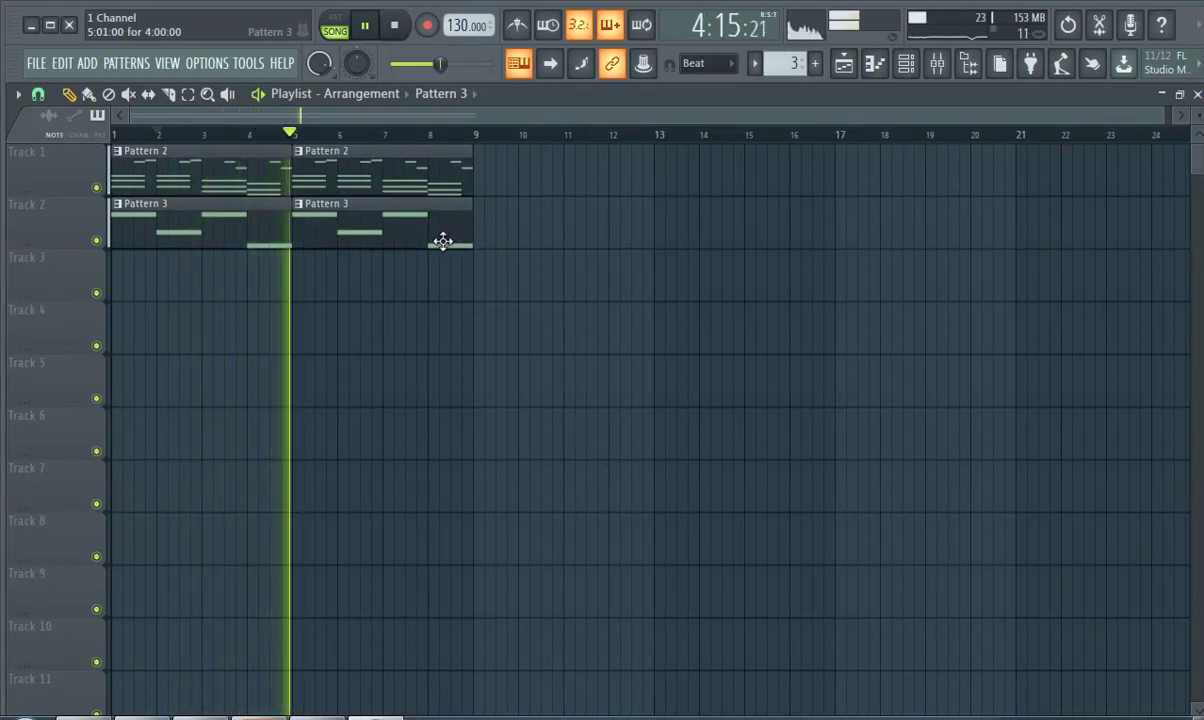
double_click(294, 240)
scroll(392, 309, "down", 3)
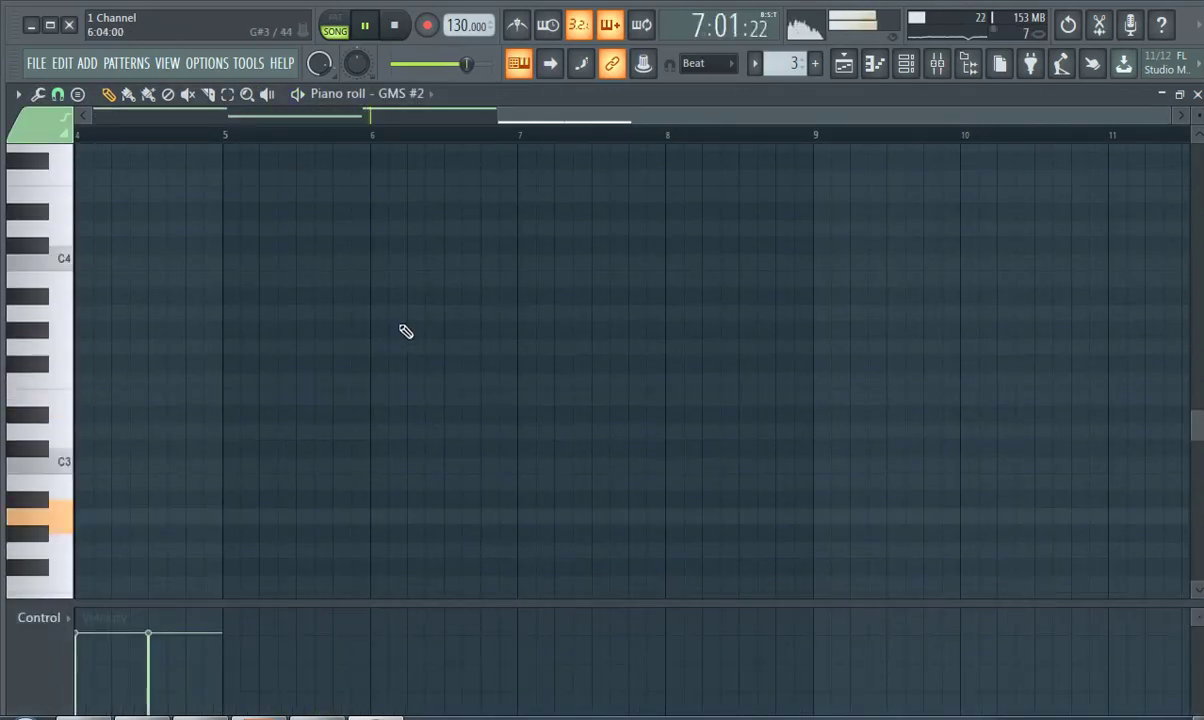
scroll(263, 330, "down", 8)
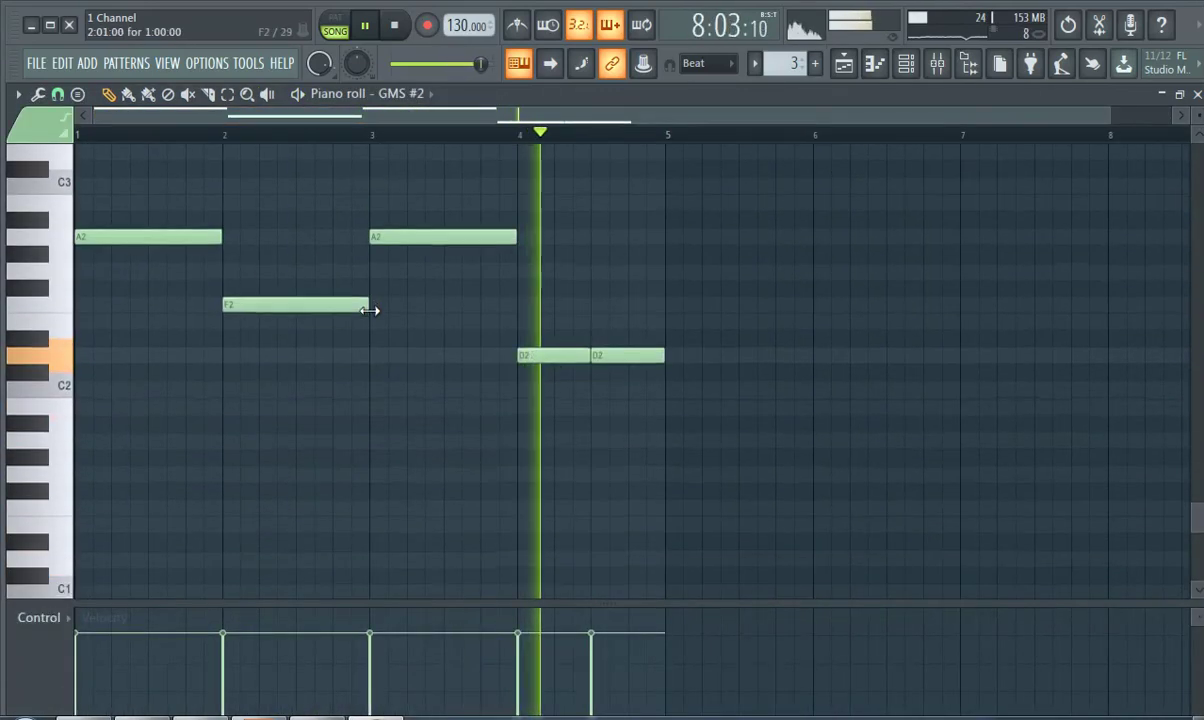
key("ctrl+a")
left_click_drag(220, 234, 193, 237)
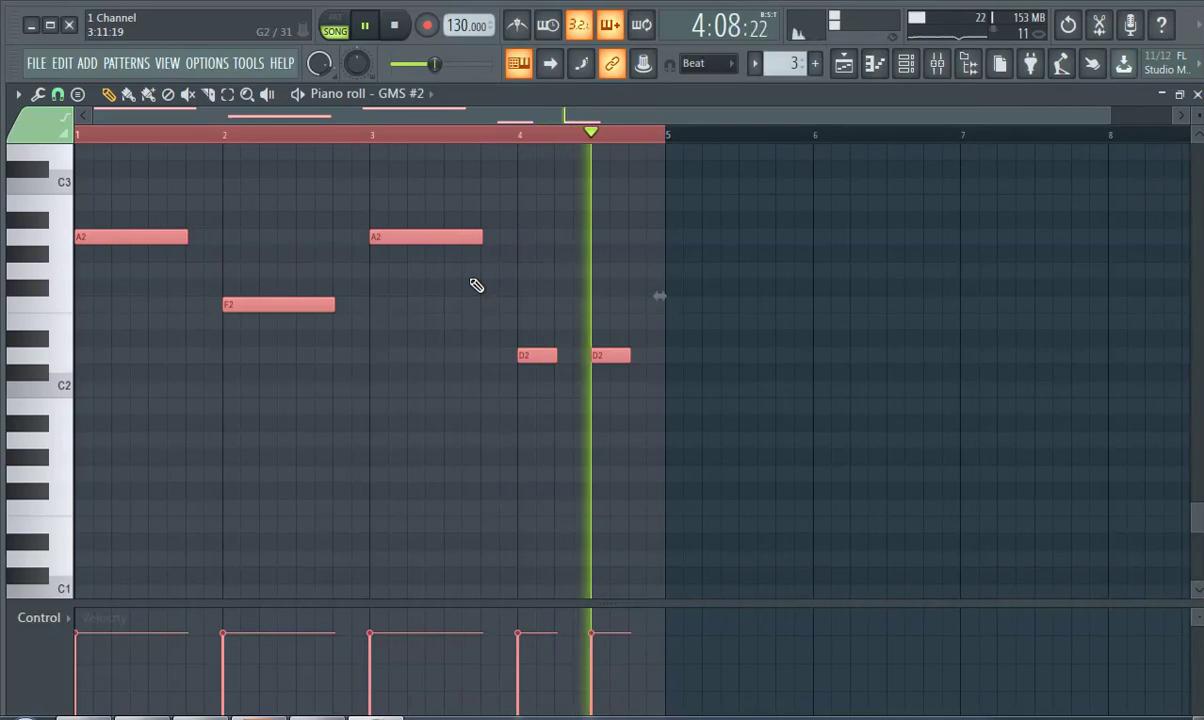
- Return to the playlist, switch to the empty pattern 4 and place its clip on Track 3 starting at bar 1
left_click(843, 63)
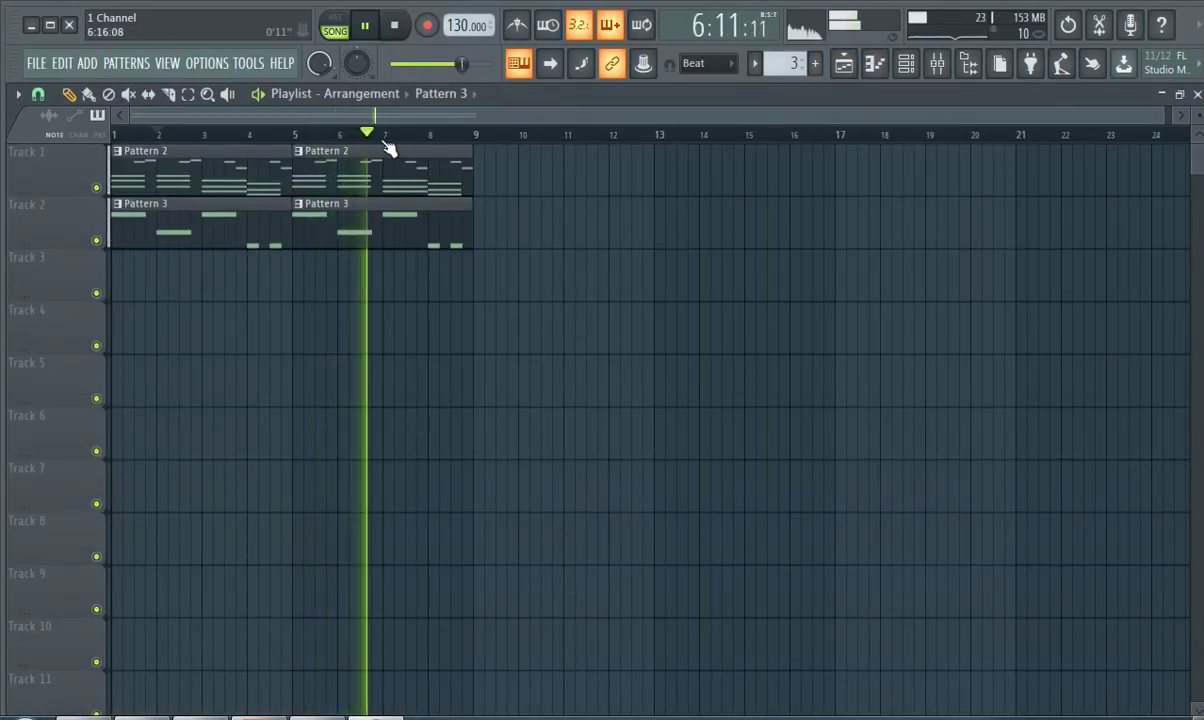
left_click(790, 63)
left_click(850, 85)
left_click(118, 280)
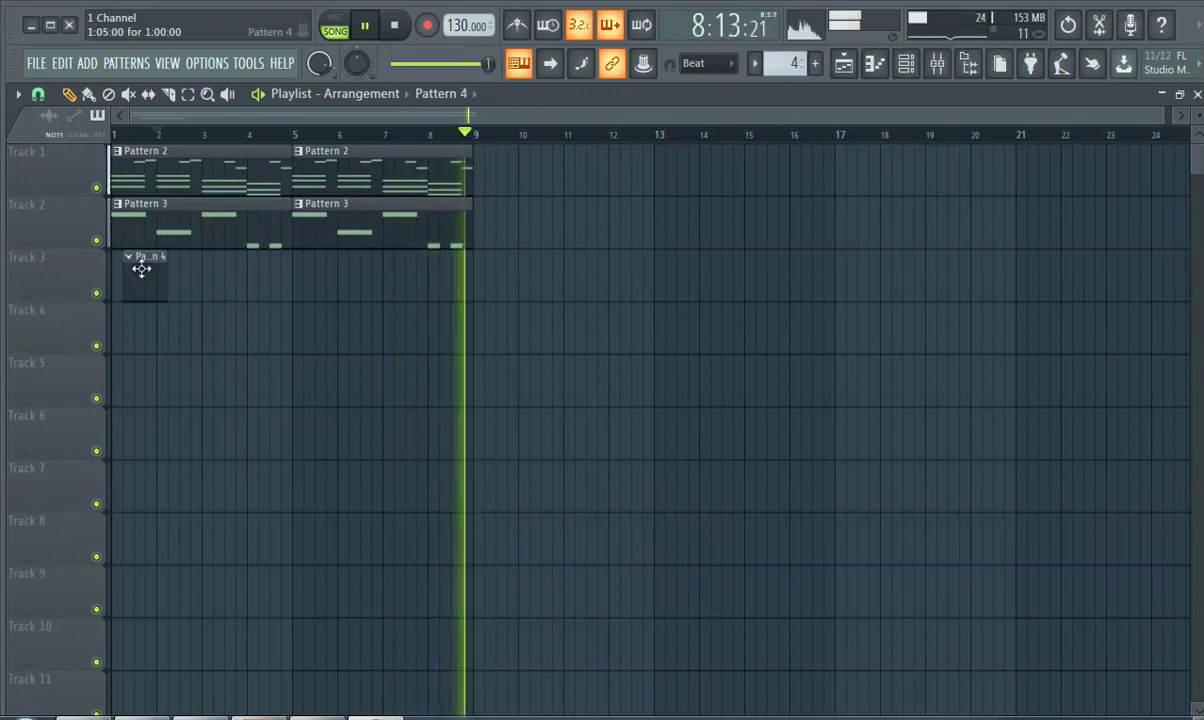
- In pattern 3's step sequencer, add Kick hits on steps 1 and 33 and a Snare hit on step 17
left_click(903, 63)
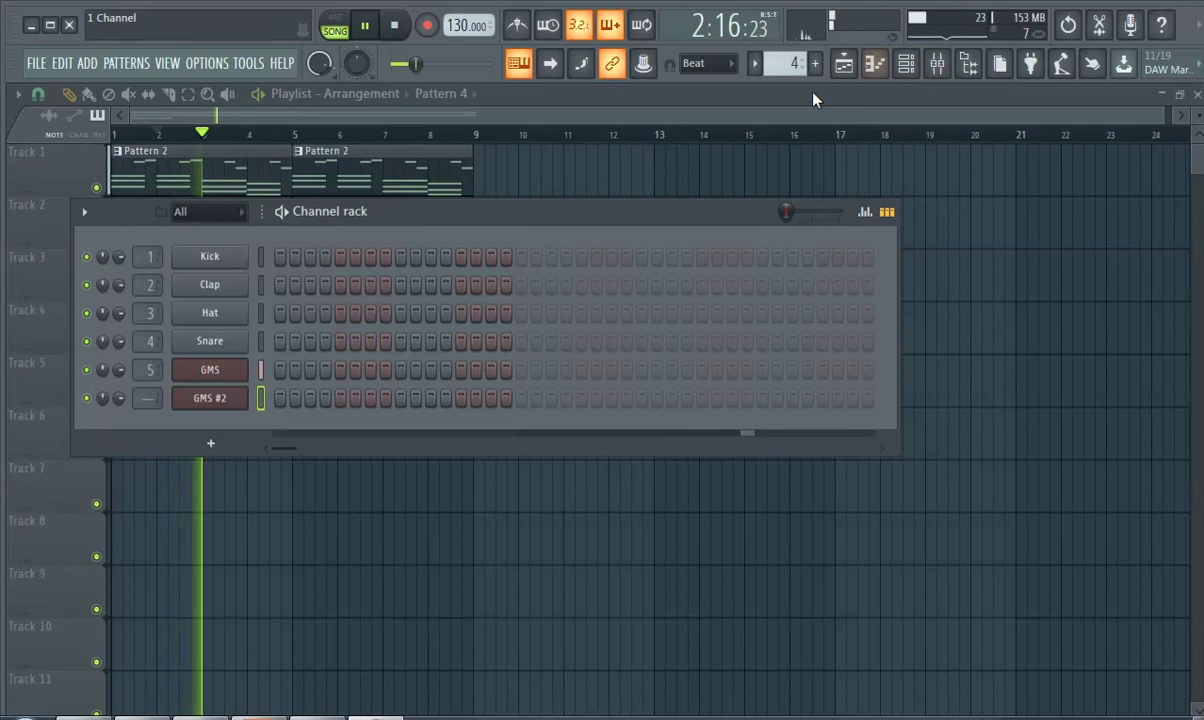
scroll(785, 66, "down", 1)
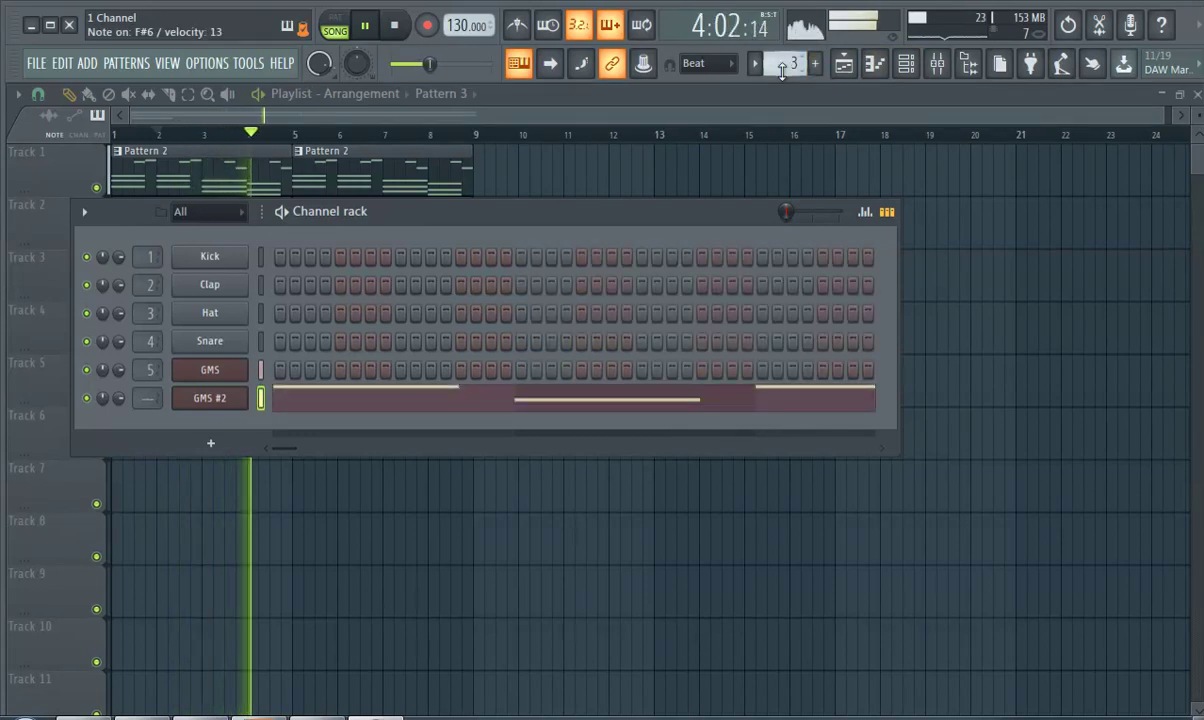
left_click(280, 258)
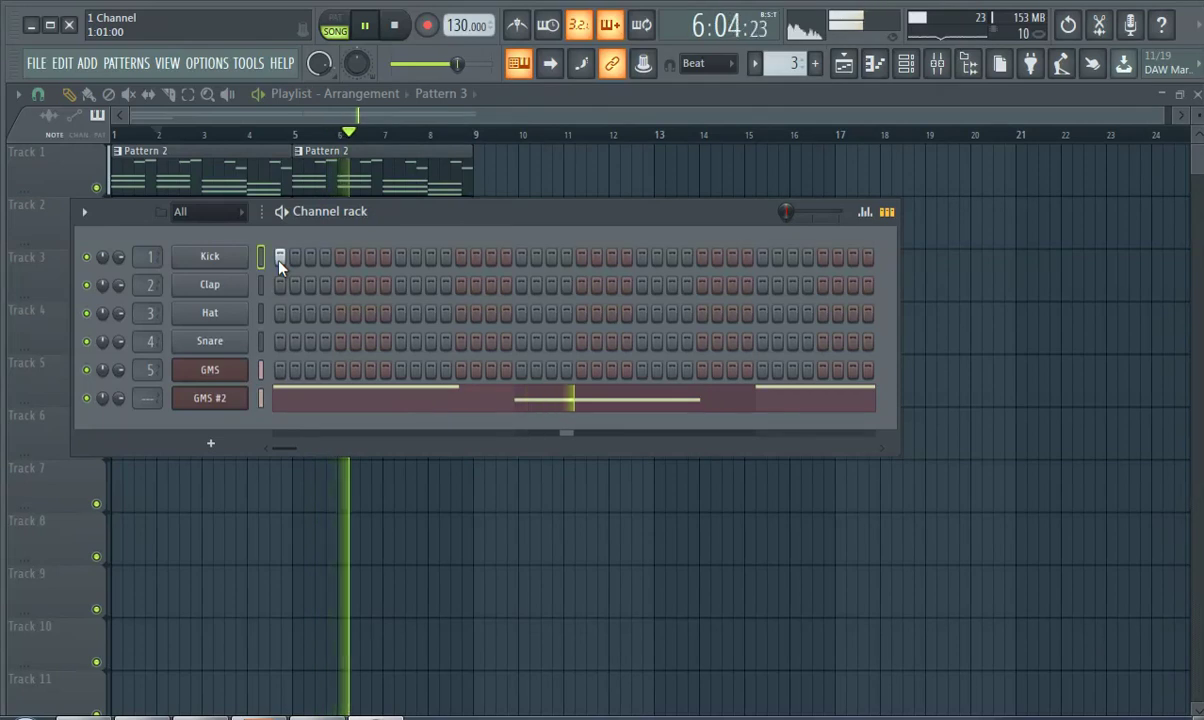
left_click(398, 63)
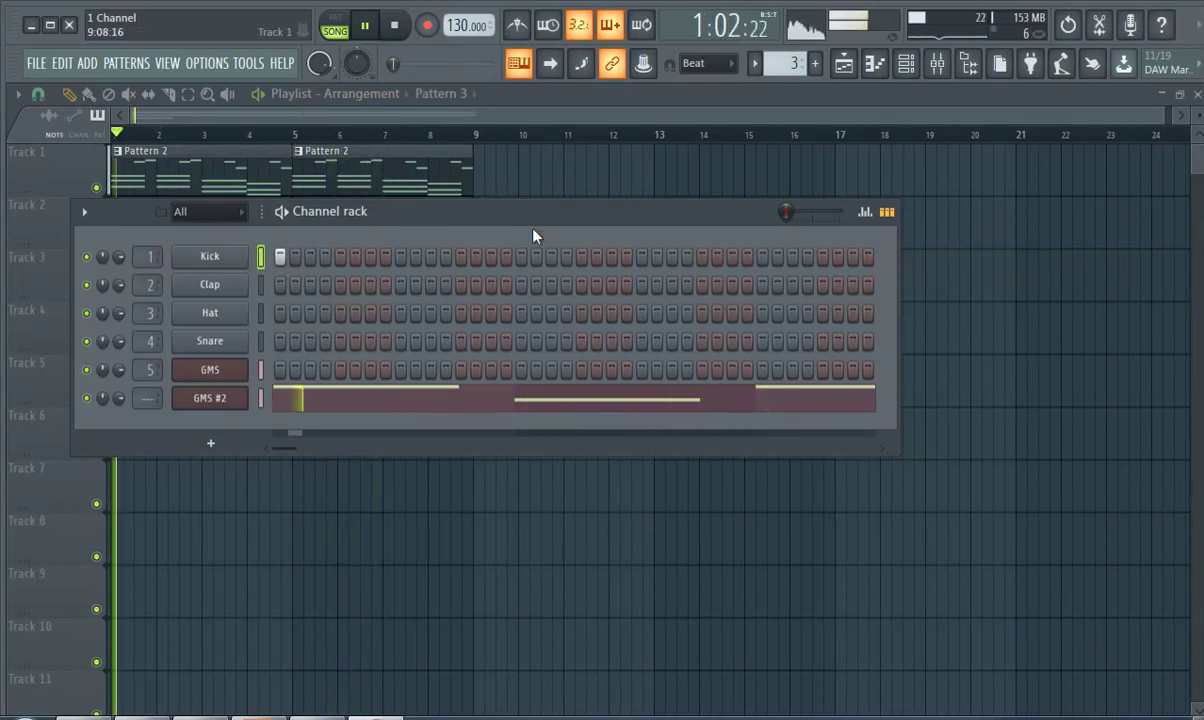
left_click(520, 341)
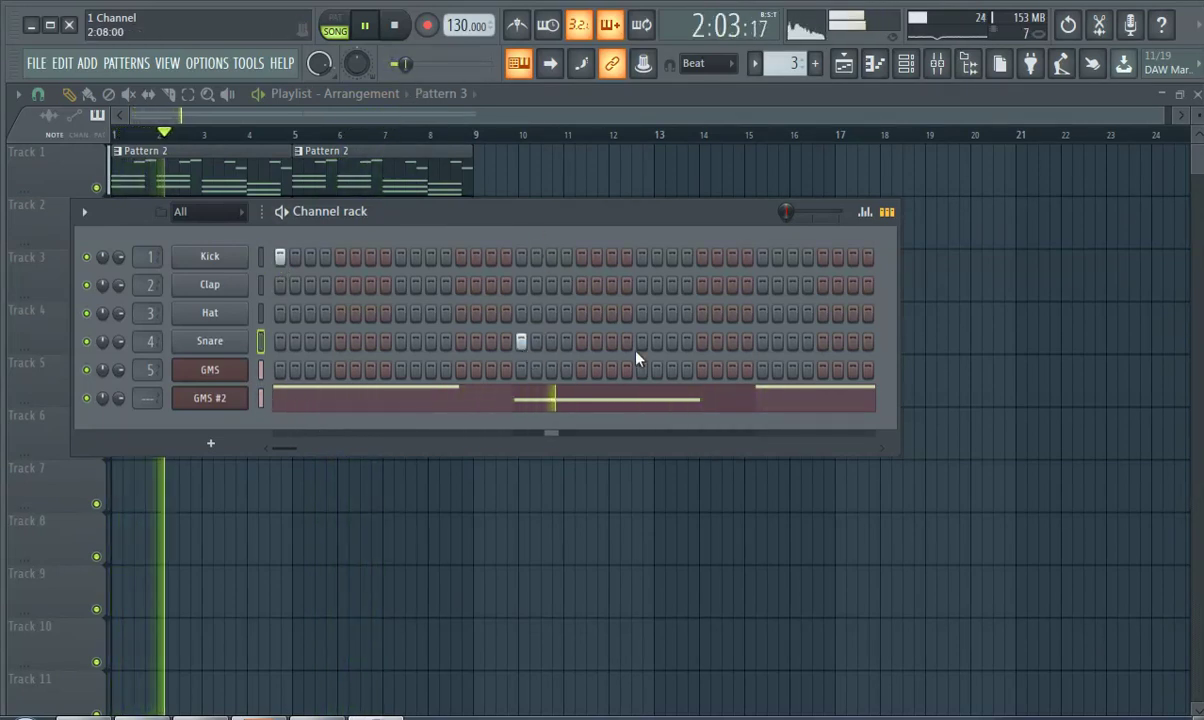
left_click(760, 257)
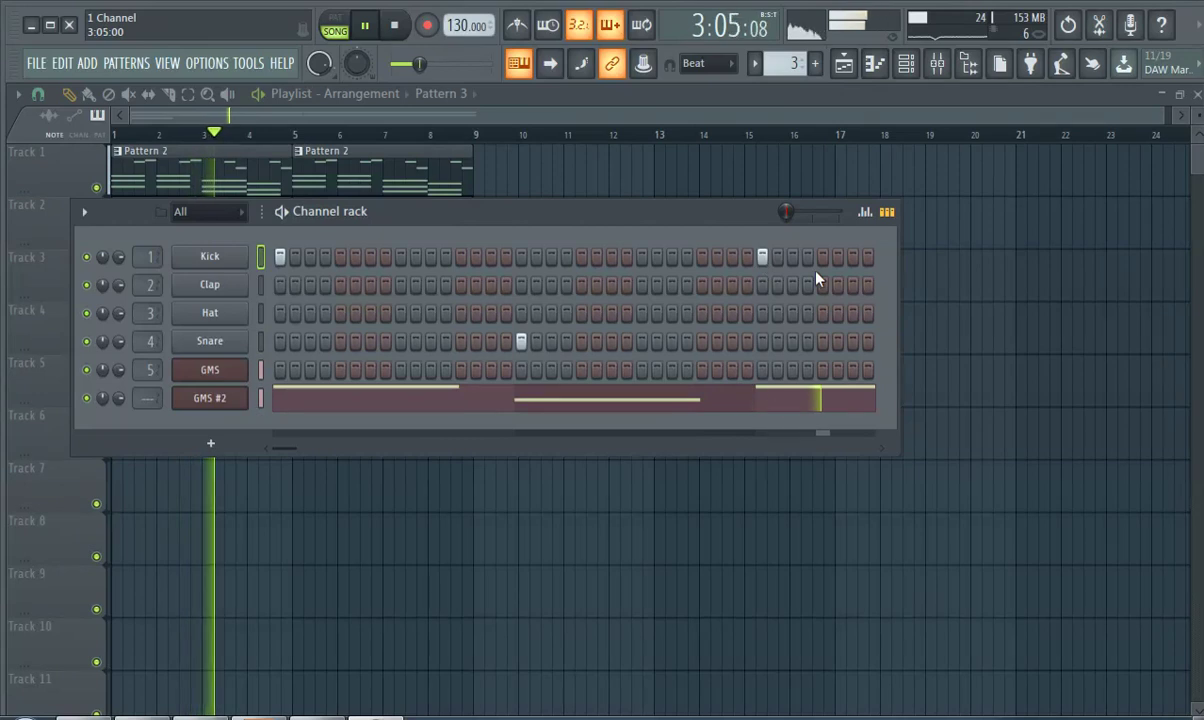
- Widen the Channel rack to show pattern 3 across four bars and add Snare hits on steps 45 and 49
left_click_drag(899, 285, 1188, 285)
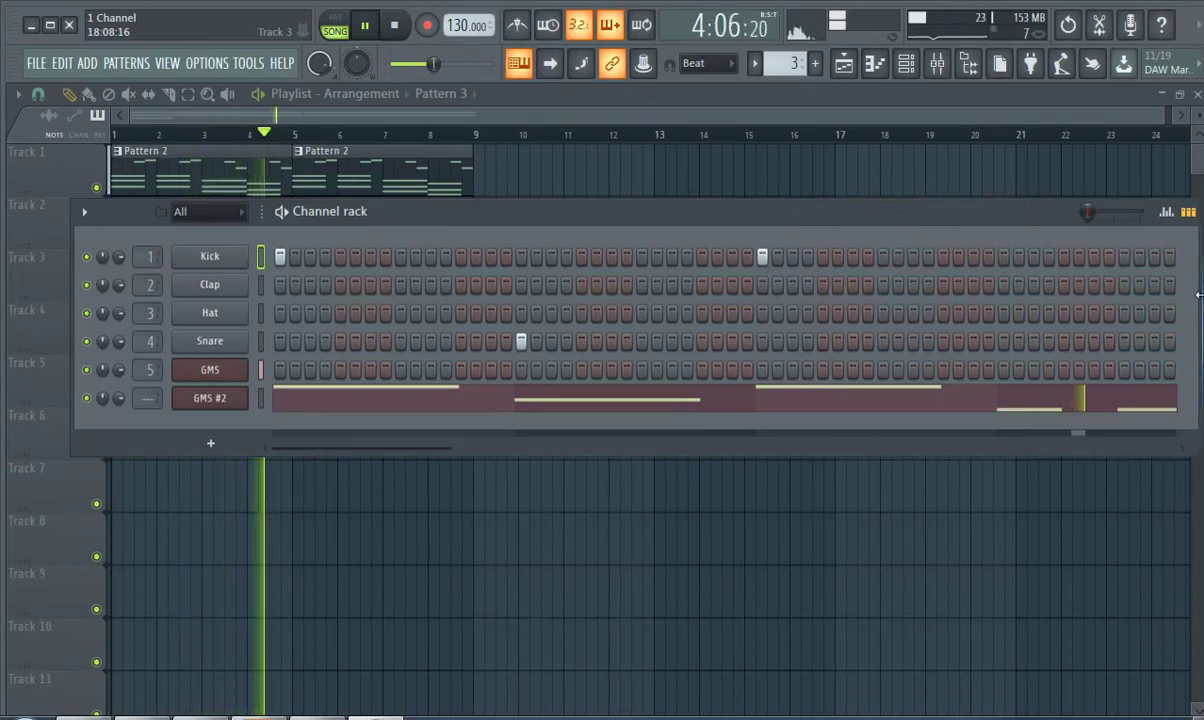
left_click_drag(890, 216, 724, 218)
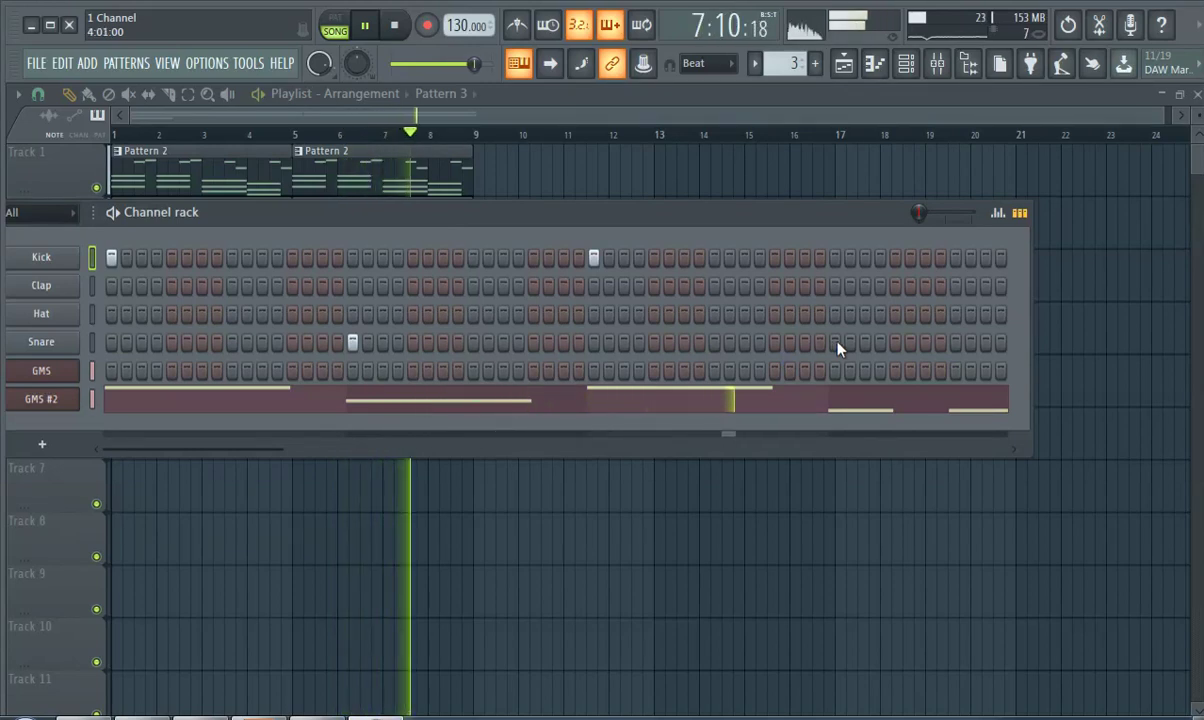
left_click(774, 342)
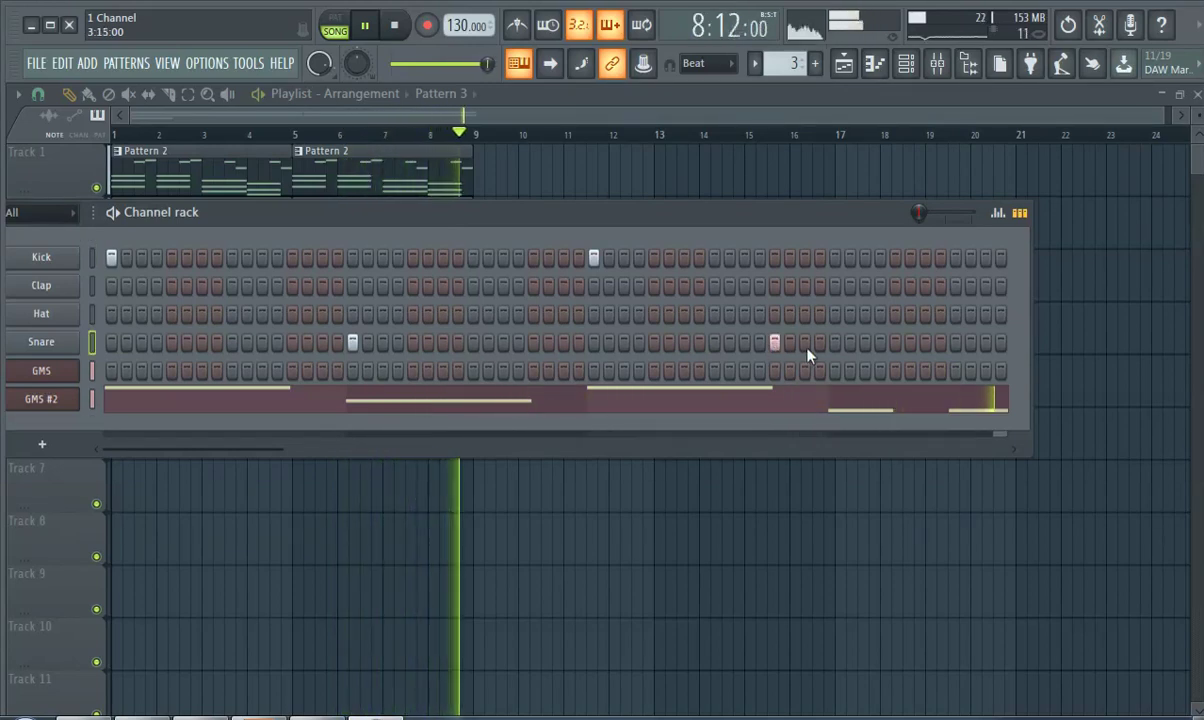
left_click(835, 342)
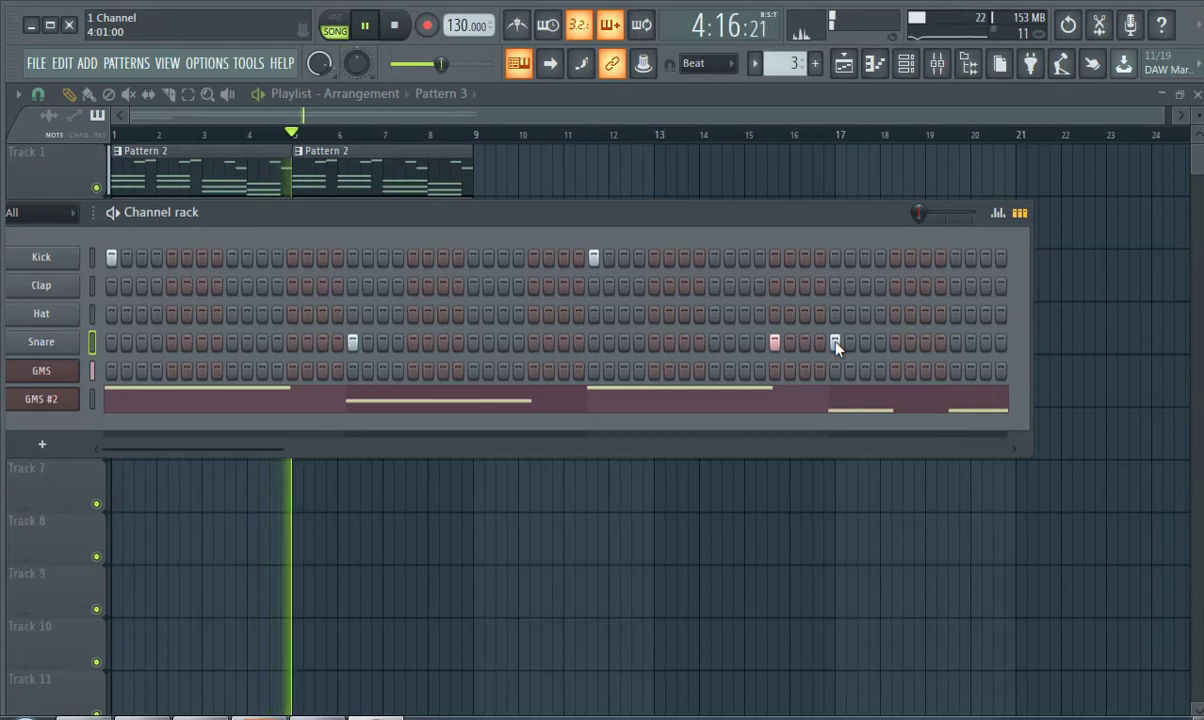
- Replace the Snare hits on steps 45 and 49 of pattern 3 with Kick hits
left_click(774, 257)
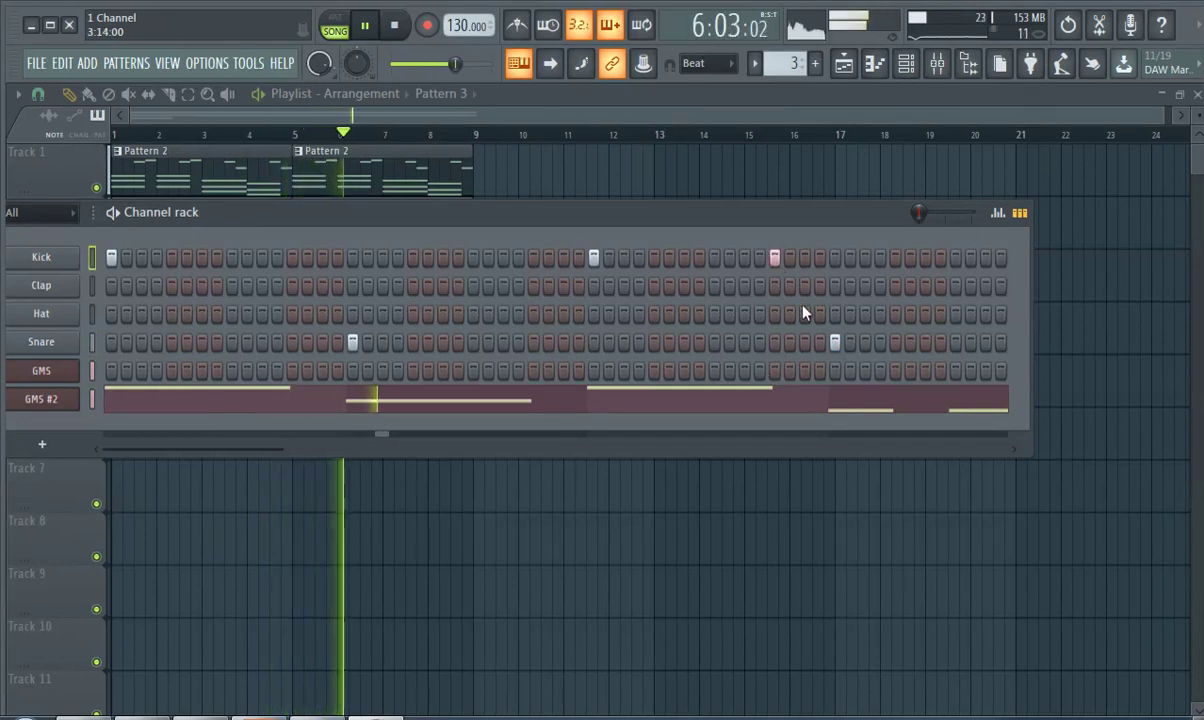
left_click(835, 342)
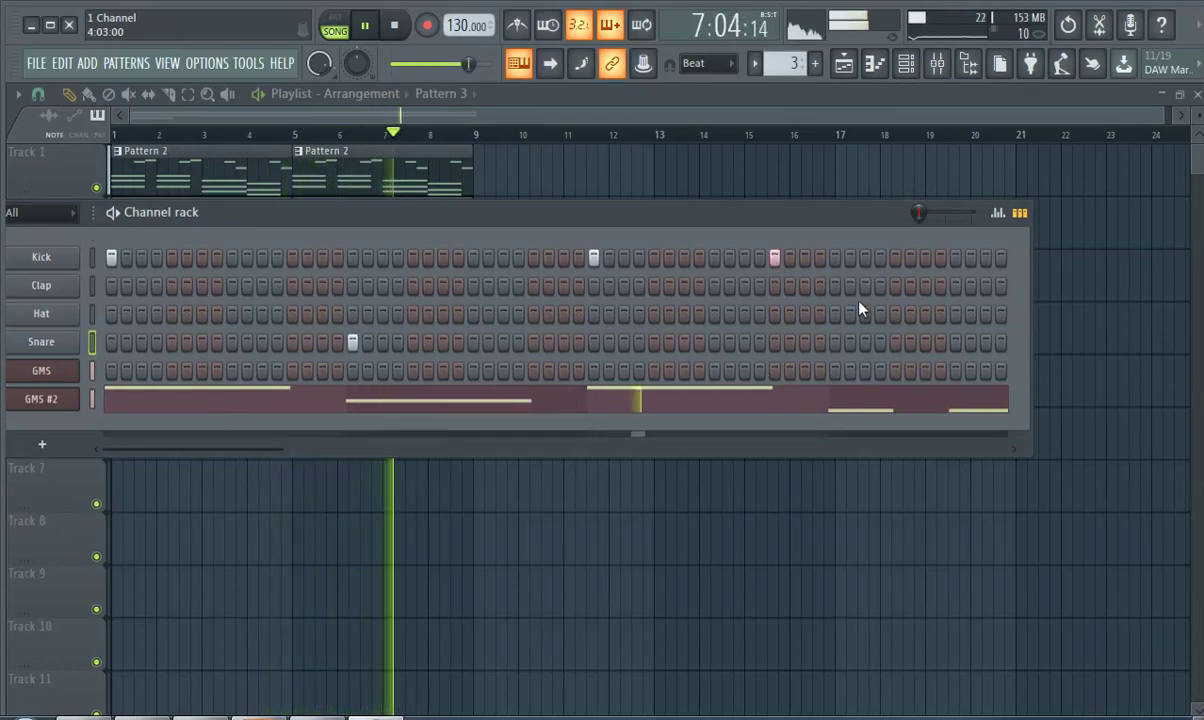
left_click(835, 257)
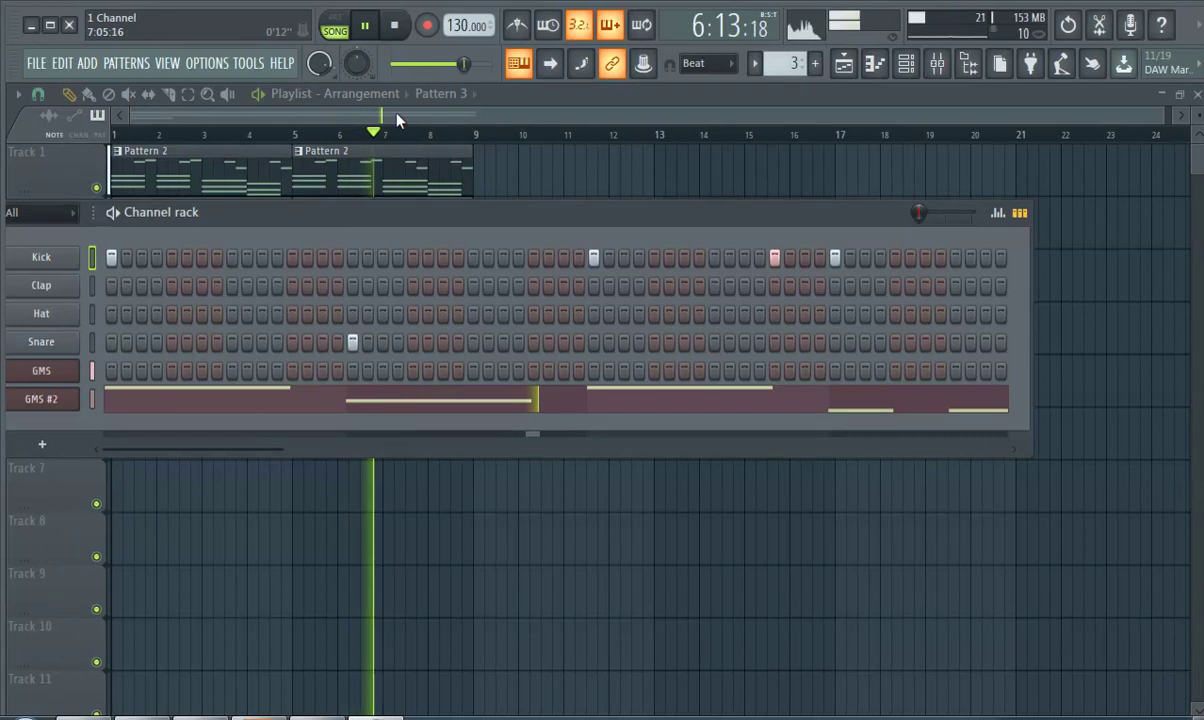
- Pause playback, reset the song position to bar 1 and return to the playlist
left_click(365, 25)
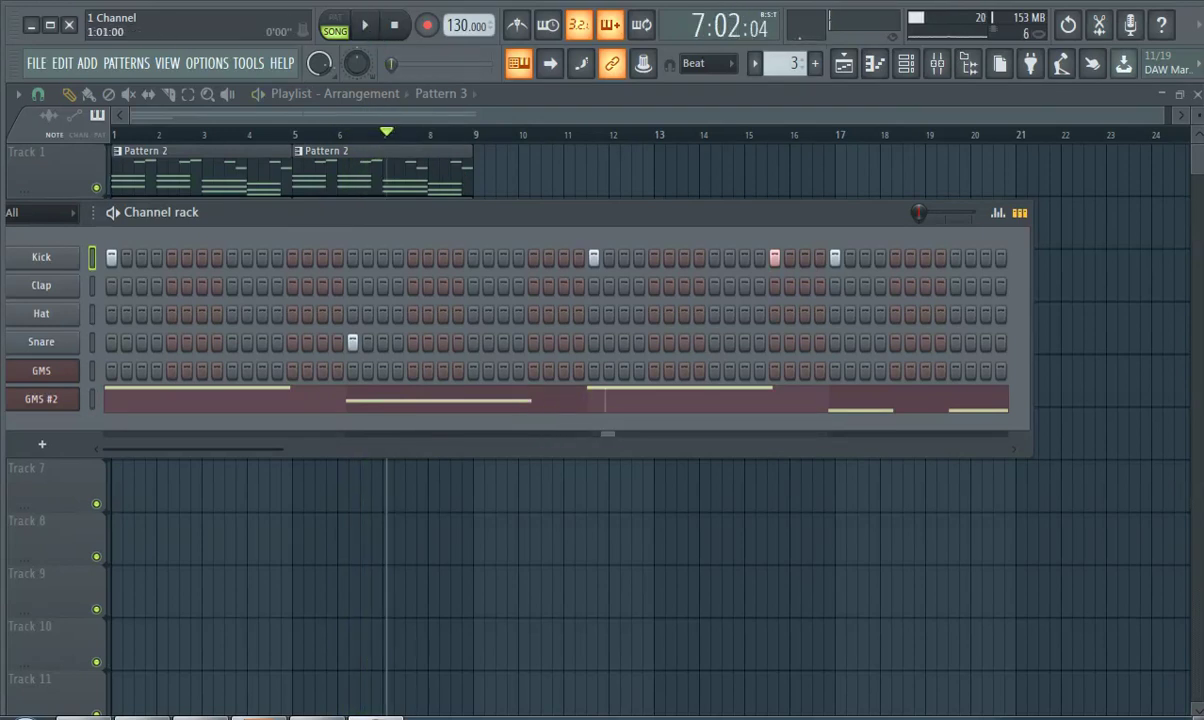
left_click(343, 131)
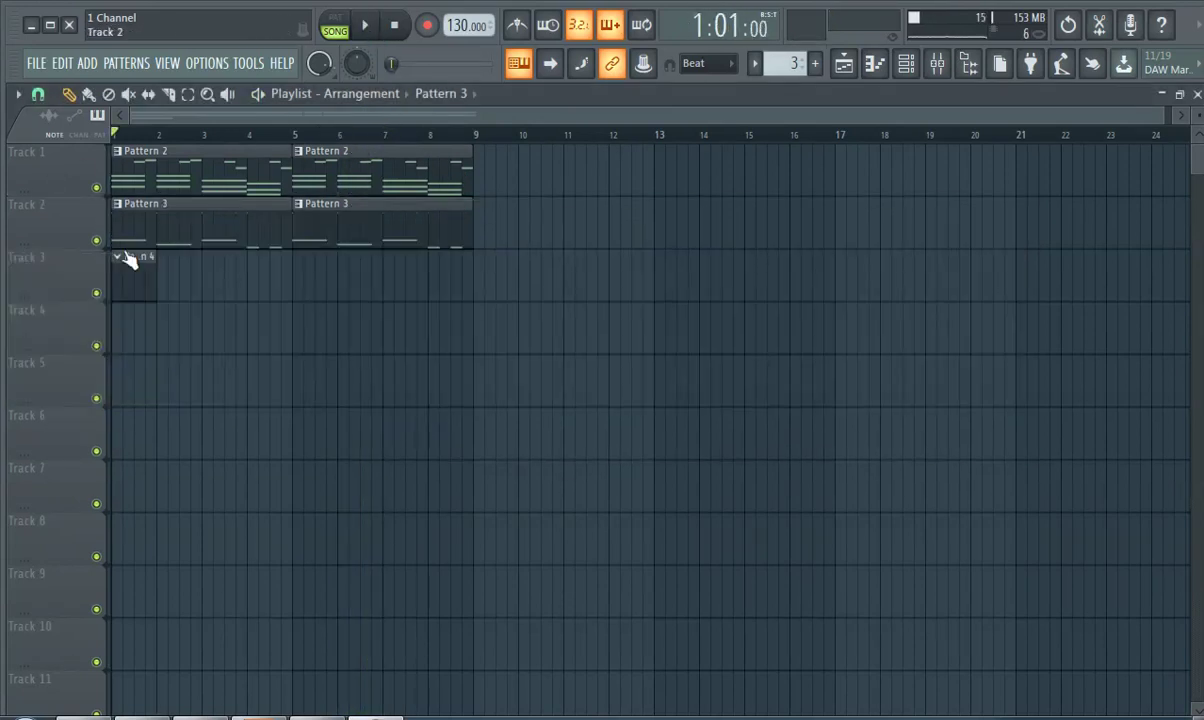